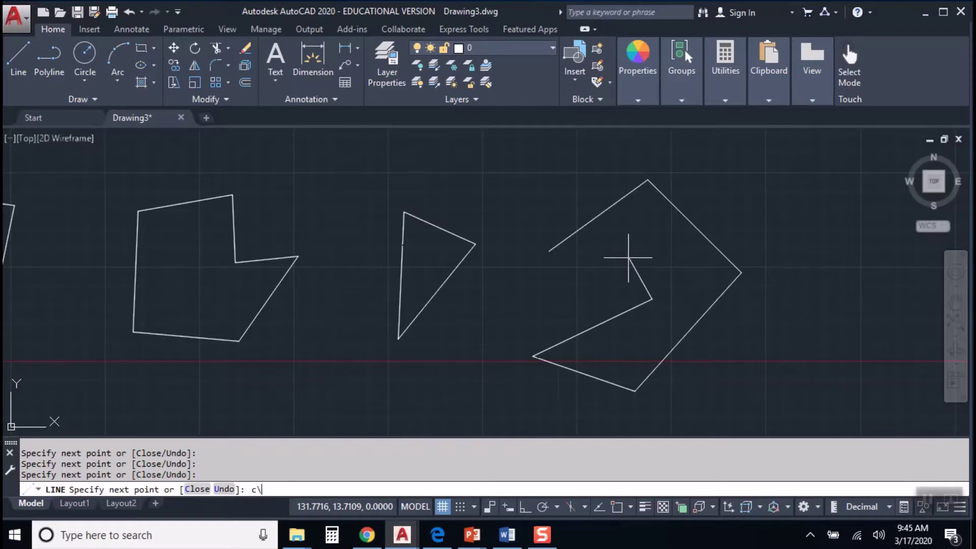
Place the last inner corner of the rightmost line shape and close its outline back to the starting point.
{"action": "left_click", "coordinate": [628, 258]}
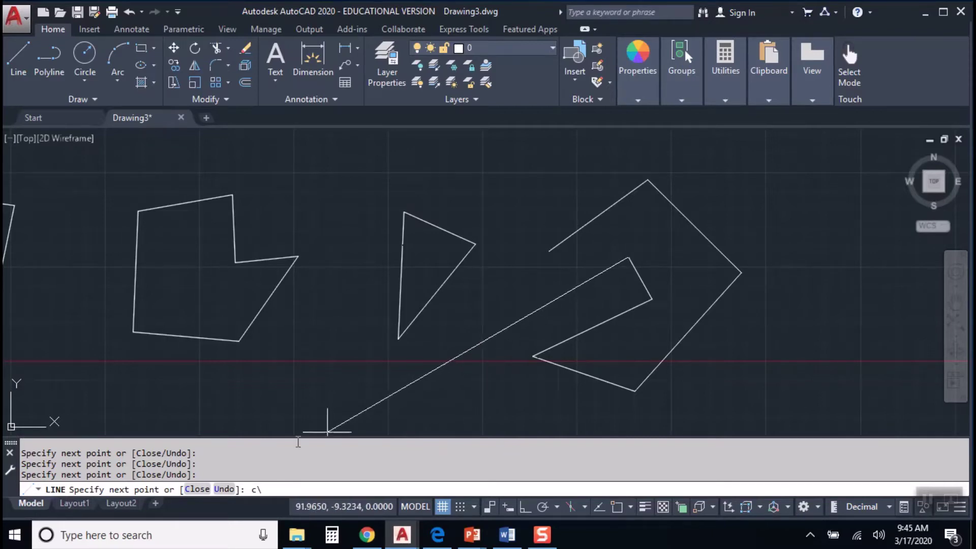
{"action": "type", "text": "c"}
{"action": "key", "text": "Return"}
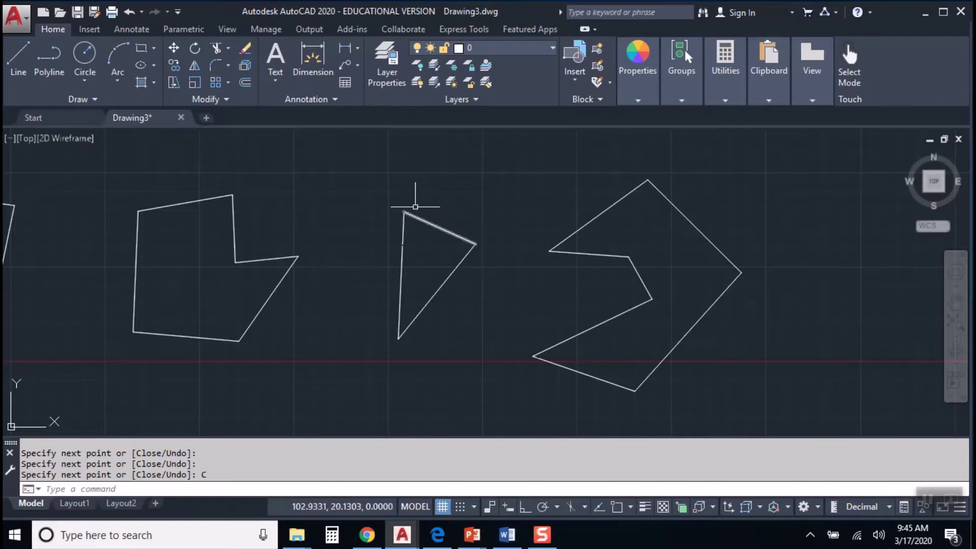
Pan across the drawing with the PAN command until the entire zigzag shape is in view.
{"action": "mouse_move", "coordinate": [441, 201]}
{"action": "middle_mouse_down"}
{"action": "mouse_move", "coordinate": [536, 225]}
{"action": "mouse_move", "coordinate": [518, 218]}
{"action": "mouse_move", "coordinate": [588, 211]}
{"action": "mouse_move", "coordinate": [429, 218]}
{"action": "mouse_move", "coordinate": [751, 218]}
{"action": "mouse_move", "coordinate": [587, 205]}
{"action": "middle_mouse_up"}
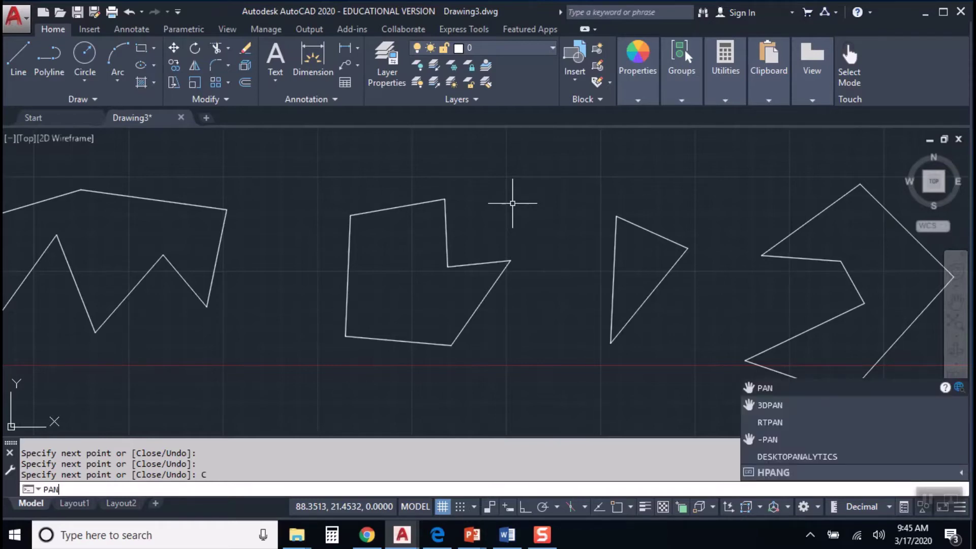
{"action": "key", "text": "Return"}
{"action": "mouse_move", "coordinate": [562, 200]}
{"action": "left_mouse_down"}
{"action": "mouse_move", "coordinate": [429, 216]}
{"action": "mouse_move", "coordinate": [422, 227]}
{"action": "mouse_move", "coordinate": [570, 220]}
{"action": "mouse_move", "coordinate": [376, 227]}
{"action": "mouse_move", "coordinate": [533, 229]}
{"action": "left_mouse_up"}
{"action": "mouse_move", "coordinate": [486, 252]}
{"action": "left_mouse_down"}
{"action": "mouse_move", "coordinate": [533, 286]}
{"action": "mouse_move", "coordinate": [566, 220]}
{"action": "mouse_move", "coordinate": [561, 300]}
{"action": "mouse_move", "coordinate": [611, 212]}
{"action": "mouse_move", "coordinate": [426, 215]}
{"action": "mouse_move", "coordinate": [692, 242]}
{"action": "mouse_move", "coordinate": [477, 250]}
{"action": "mouse_move", "coordinate": [657, 246]}
{"action": "mouse_move", "coordinate": [497, 248]}
{"action": "left_mouse_up"}
{"action": "mouse_move", "coordinate": [376, 276]}
{"action": "left_mouse_down"}
{"action": "mouse_move", "coordinate": [638, 261]}
{"action": "mouse_move", "coordinate": [392, 270]}
{"action": "mouse_move", "coordinate": [392, 337]}
{"action": "mouse_move", "coordinate": [410, 251]}
{"action": "mouse_move", "coordinate": [401, 336]}
{"action": "mouse_move", "coordinate": [440, 220]}
{"action": "mouse_move", "coordinate": [407, 349]}
{"action": "mouse_move", "coordinate": [319, 276]}
{"action": "mouse_move", "coordinate": [327, 291]}
{"action": "mouse_move", "coordinate": [564, 283]}
{"action": "mouse_move", "coordinate": [482, 282]}
{"action": "left_mouse_up"}
{"action": "key", "text": "Escape"}
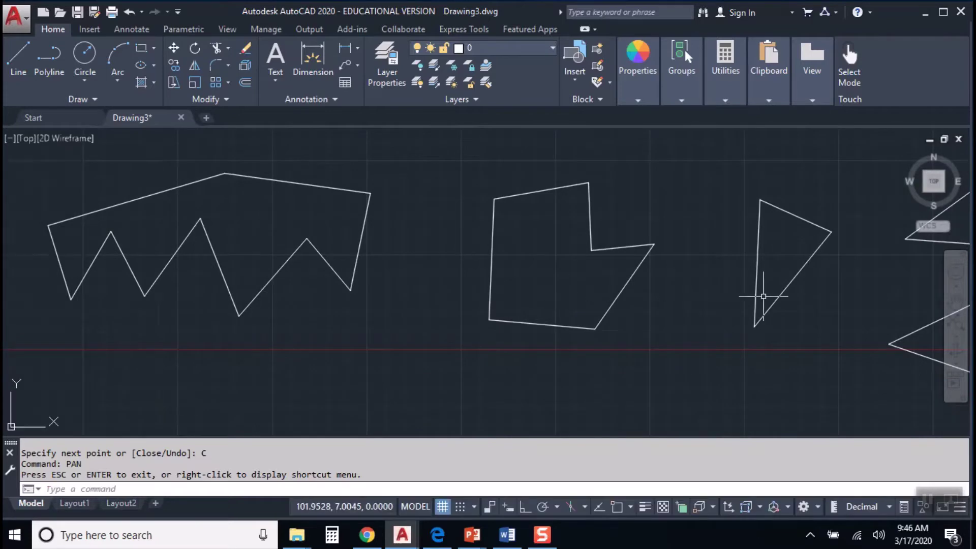
Pan the view slightly with the Pan tool, keeping the zigzag, notched and triangular shapes in sight.
{"action": "left_click", "coordinate": [955, 302]}
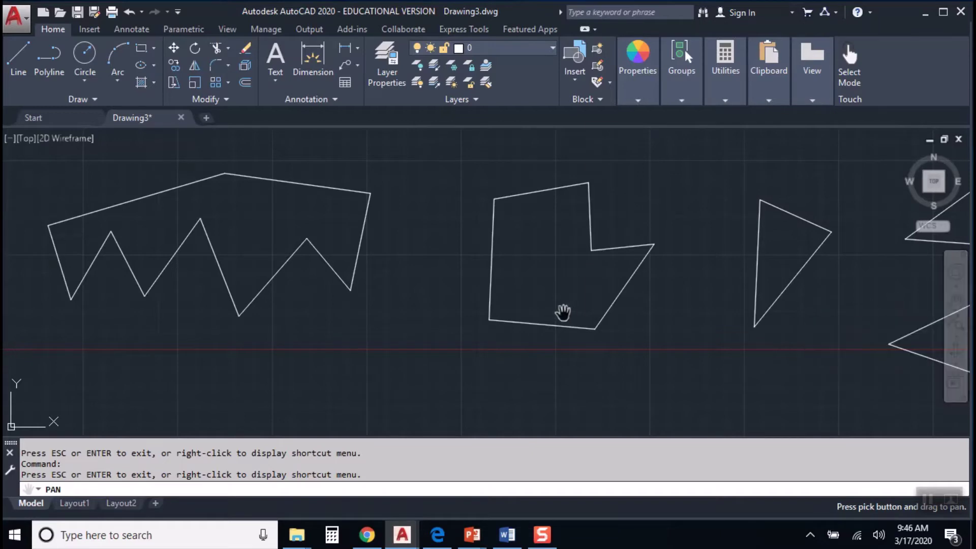
{"action": "mouse_move", "coordinate": [562, 311]}
{"action": "left_mouse_down"}
{"action": "mouse_move", "coordinate": [477, 309]}
{"action": "mouse_move", "coordinate": [575, 324]}
{"action": "left_mouse_up"}
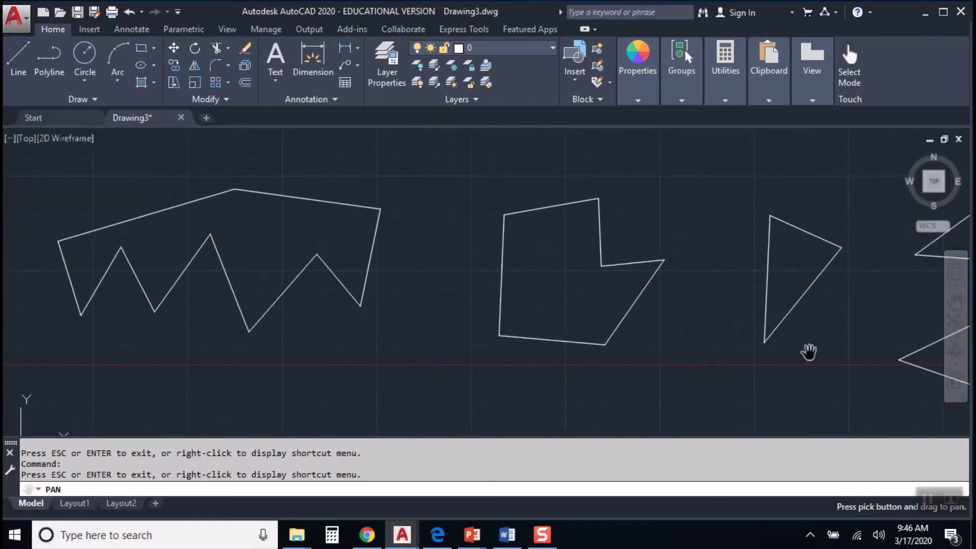
{"action": "key", "text": "Escape"}
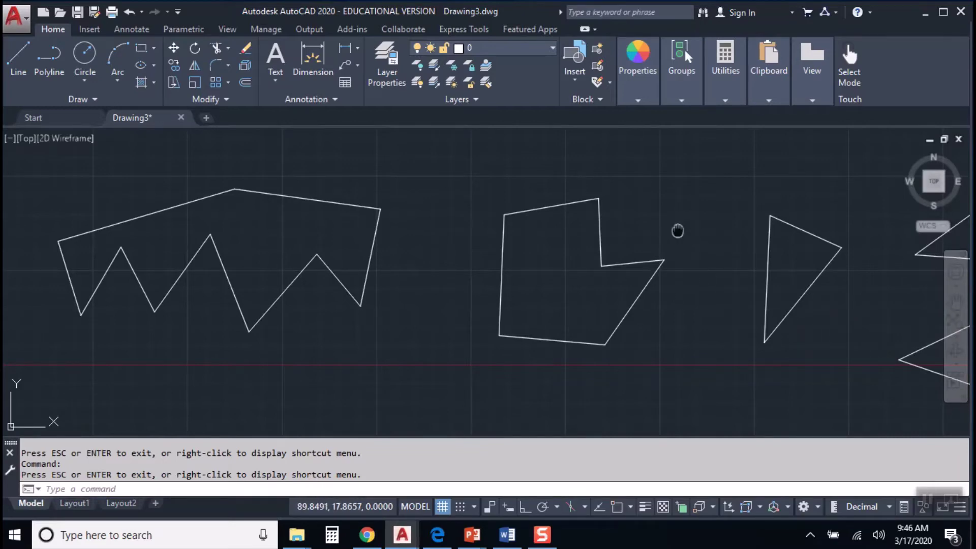
{"action": "mouse_move", "coordinate": [678, 231]}
{"action": "left_mouse_down"}
{"action": "mouse_move", "coordinate": [534, 237]}
{"action": "mouse_move", "coordinate": [808, 236]}
{"action": "mouse_move", "coordinate": [570, 235]}
{"action": "mouse_move", "coordinate": [771, 227]}
{"action": "mouse_move", "coordinate": [581, 230]}
{"action": "mouse_move", "coordinate": [651, 233]}
{"action": "mouse_move", "coordinate": [649, 243]}
{"action": "left_mouse_up"}
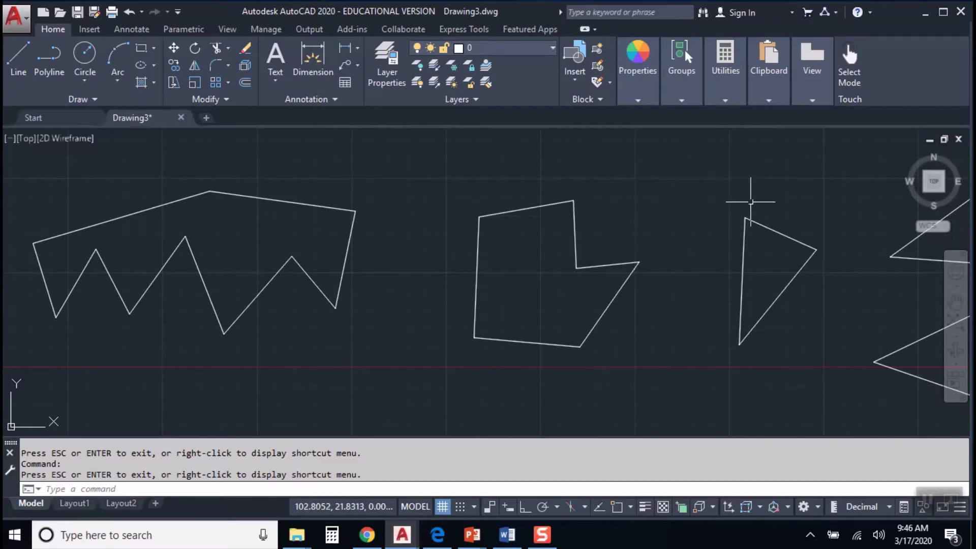
{"action": "left_click", "coordinate": [954, 337]}
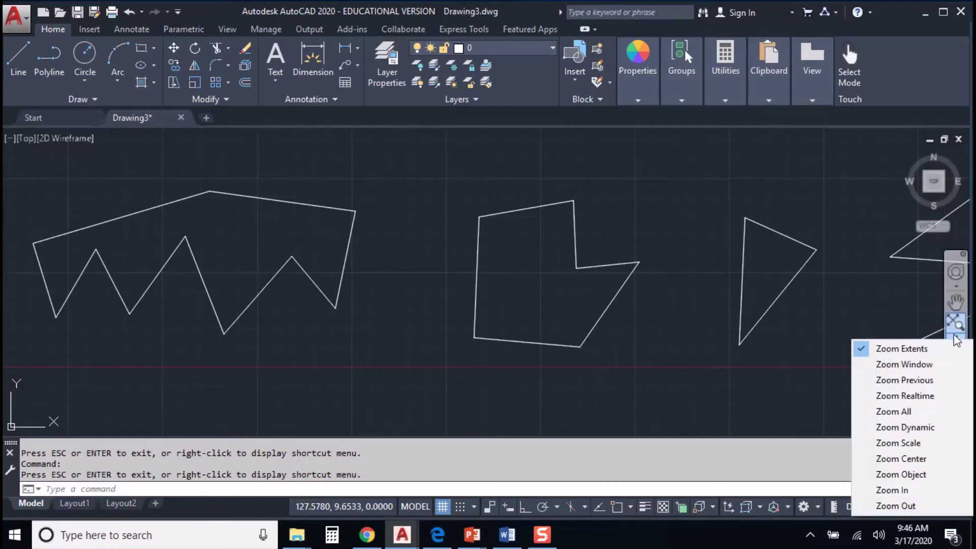
{"action": "left_click", "coordinate": [646, 204]}
{"action": "left_click", "coordinate": [641, 202]}
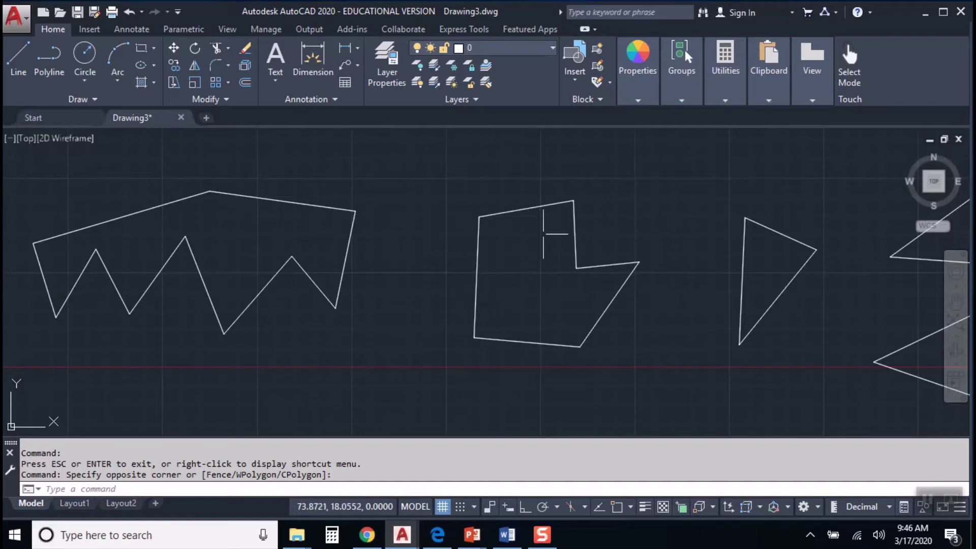
{"action": "left_click", "coordinate": [573, 268]}
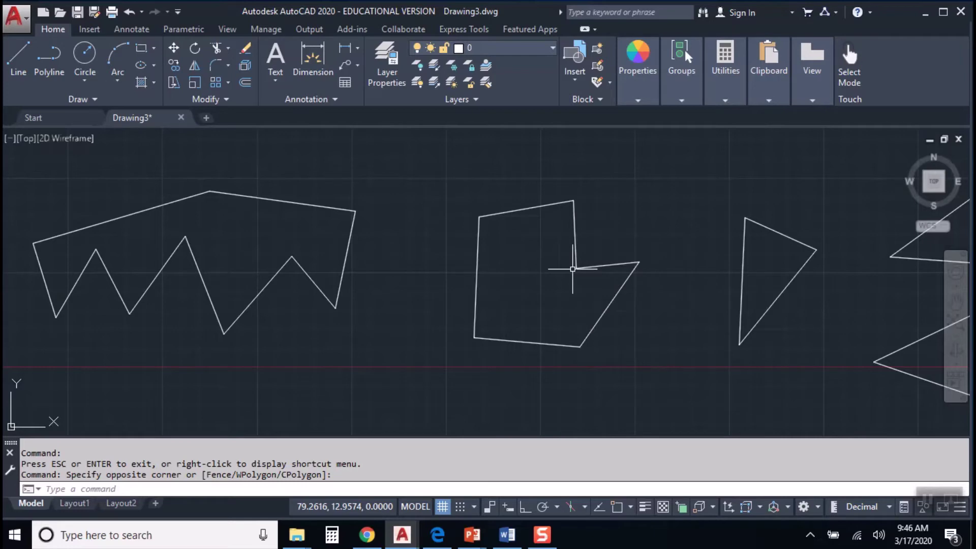
Examine the inner notch corner of the second polygon up close, and return to an overview of all four shapes.
{"action": "scroll", "coordinate": [572, 268], "scroll_direction": "up", "scroll_amount": 2}
{"action": "scroll", "coordinate": [573, 269], "scroll_direction": "up", "scroll_amount": 2}
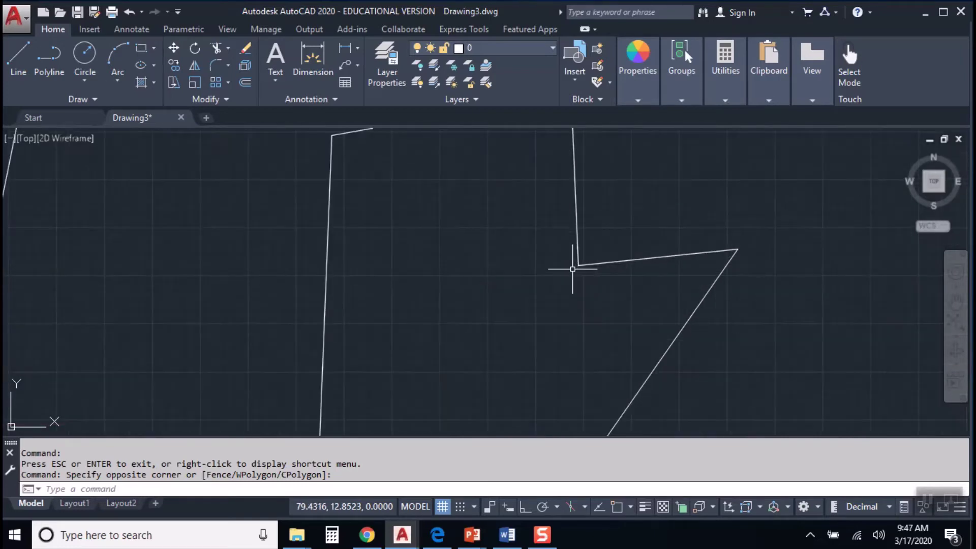
{"action": "scroll", "coordinate": [573, 268], "scroll_direction": "up", "scroll_amount": 3}
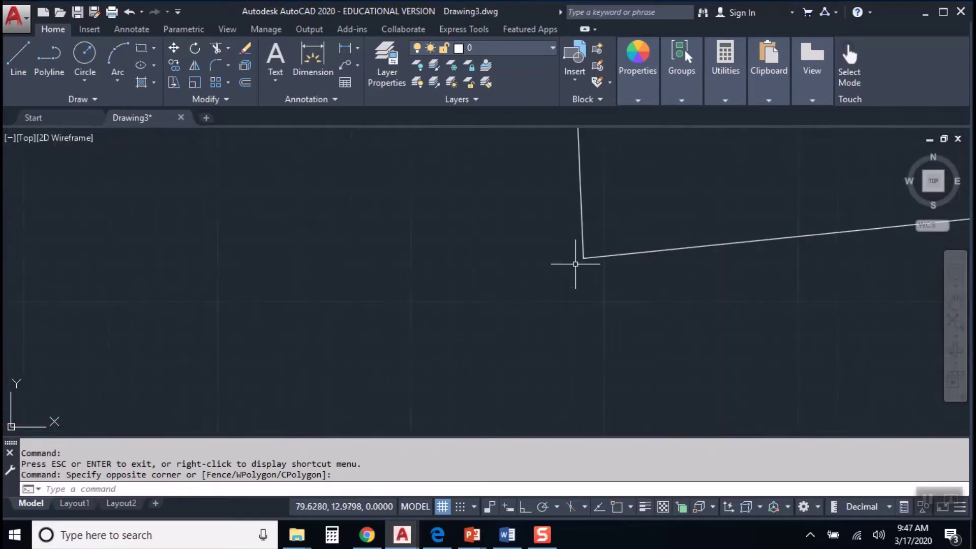
{"action": "scroll", "coordinate": [578, 259], "scroll_direction": "up", "scroll_amount": 2}
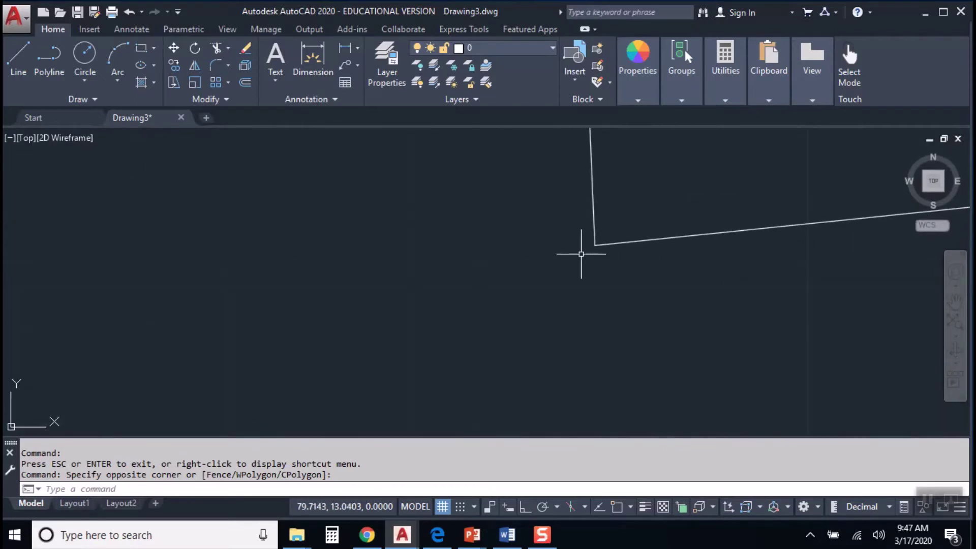
{"action": "middle_click_drag", "start_coordinate": [588, 240], "coordinate": [602, 228]}
{"action": "scroll", "coordinate": [602, 228], "scroll_direction": "down", "scroll_amount": 6}
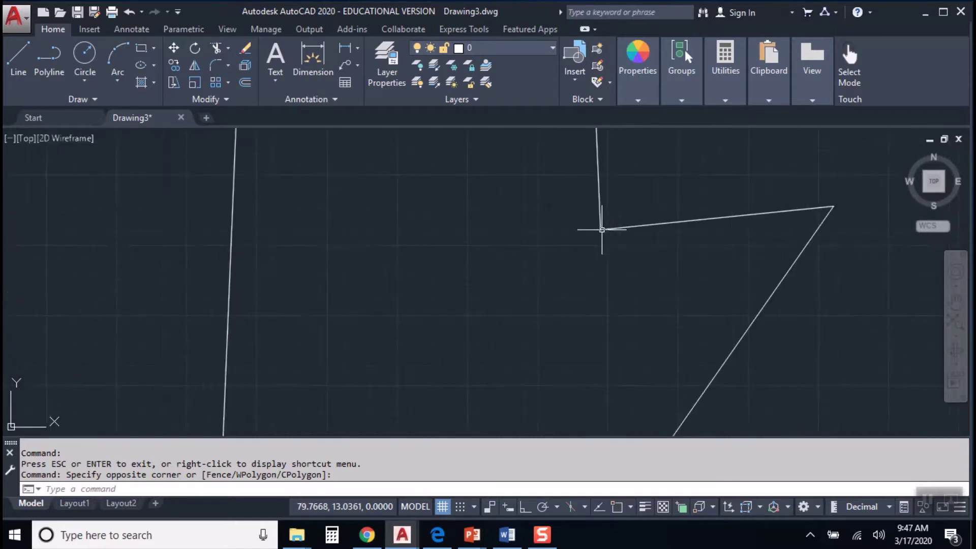
{"action": "scroll", "coordinate": [601, 230], "scroll_direction": "down", "scroll_amount": 5}
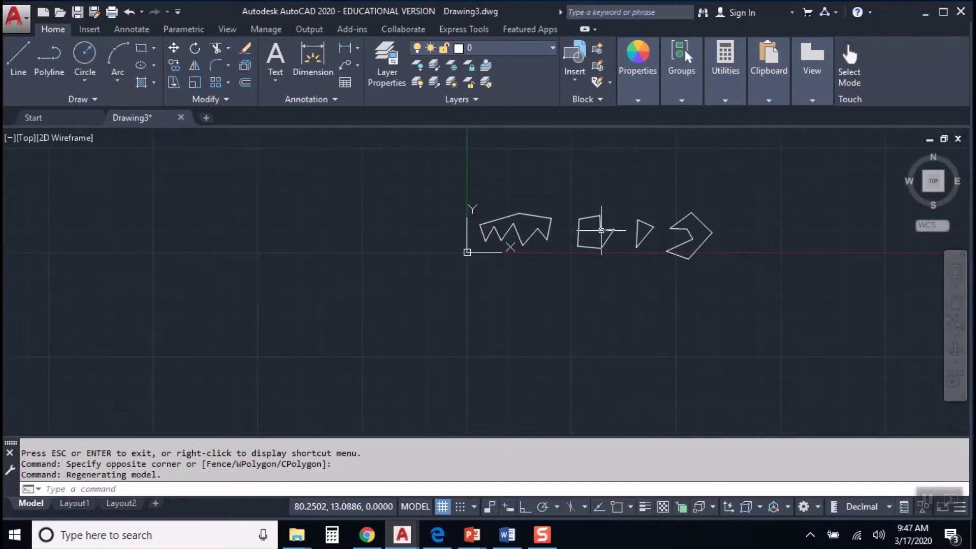
Inspect the upper-left corner of the zigzag shape up close, and return to the overview of the shapes.
{"action": "scroll", "coordinate": [601, 230], "scroll_direction": "up", "scroll_amount": 2}
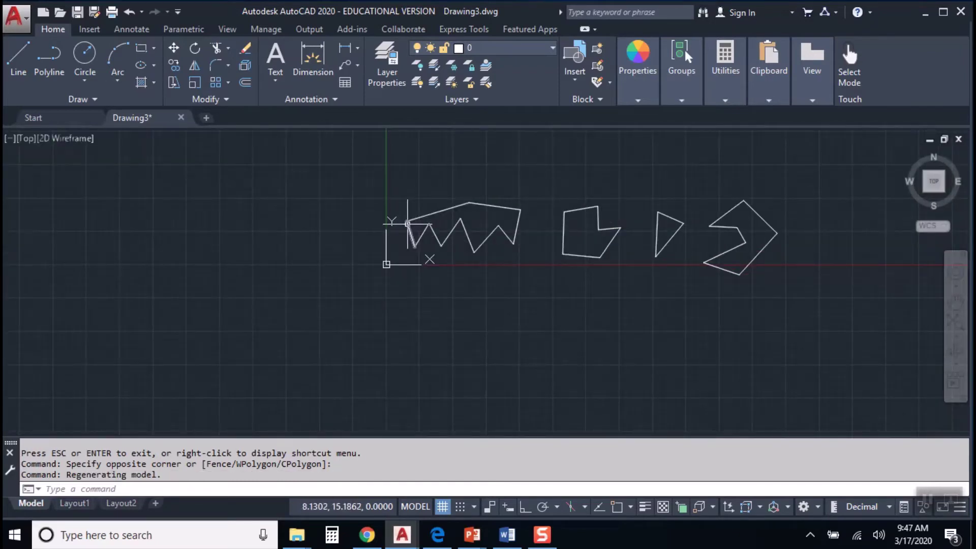
{"action": "scroll", "coordinate": [406, 223], "scroll_direction": "up", "scroll_amount": 6}
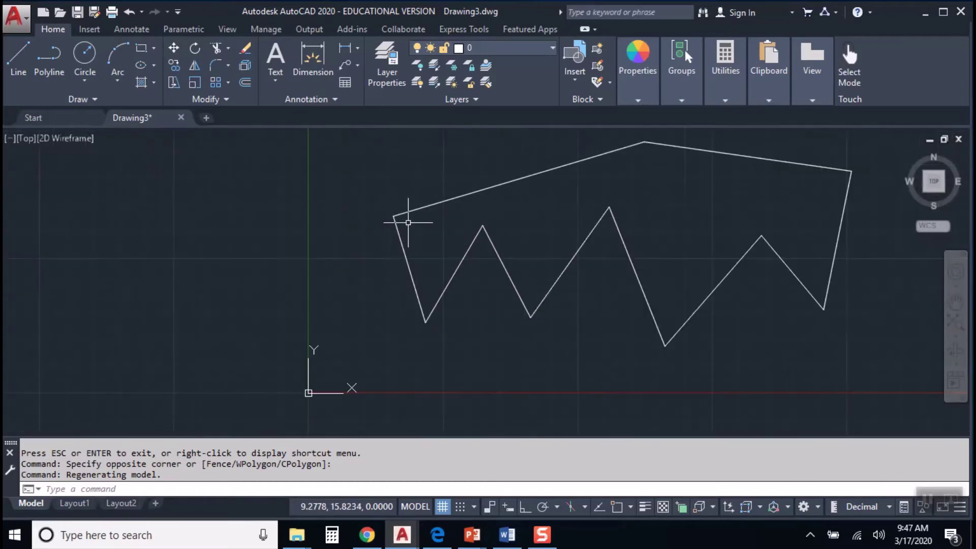
{"action": "scroll", "coordinate": [402, 219], "scroll_direction": "up", "scroll_amount": 5}
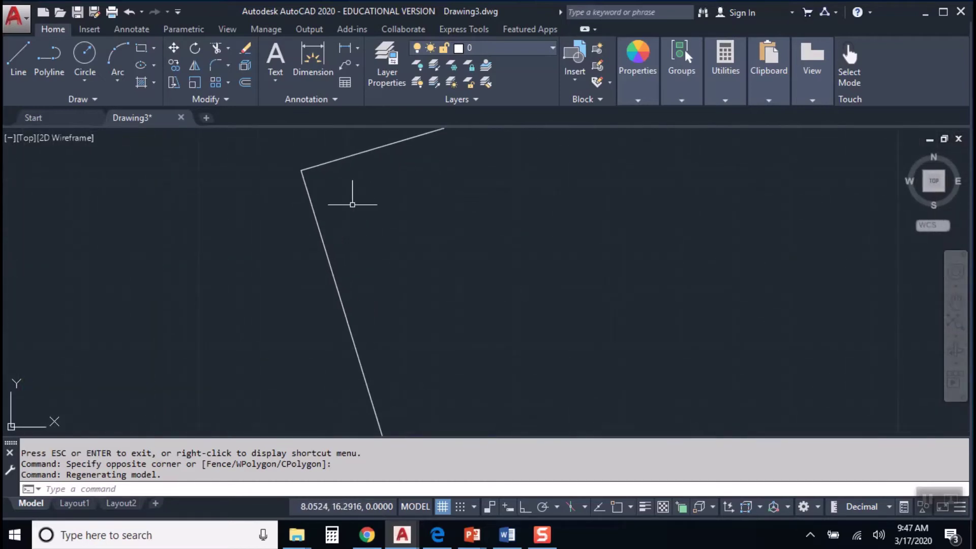
{"action": "scroll", "coordinate": [329, 193], "scroll_direction": "down", "scroll_amount": 8}
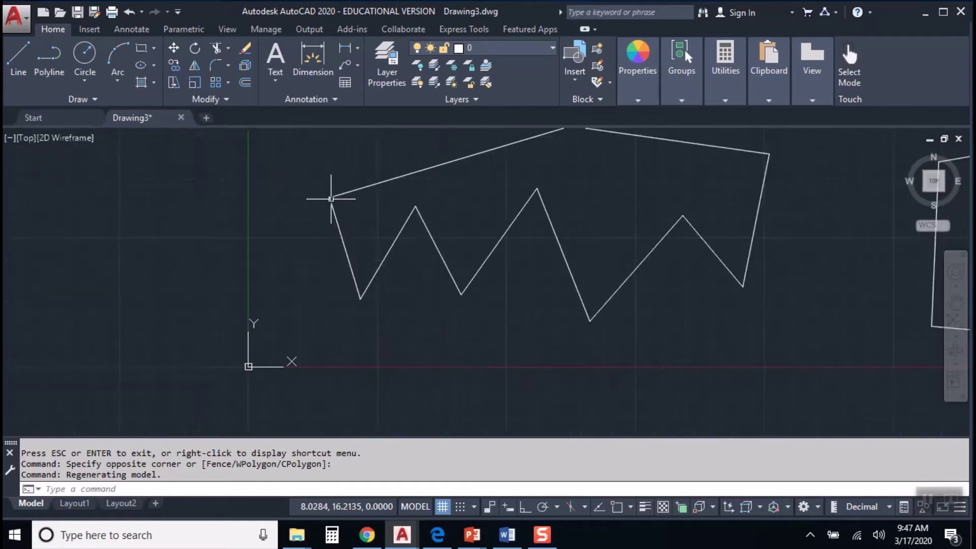
{"action": "scroll", "coordinate": [457, 246], "scroll_direction": "down", "scroll_amount": 4}
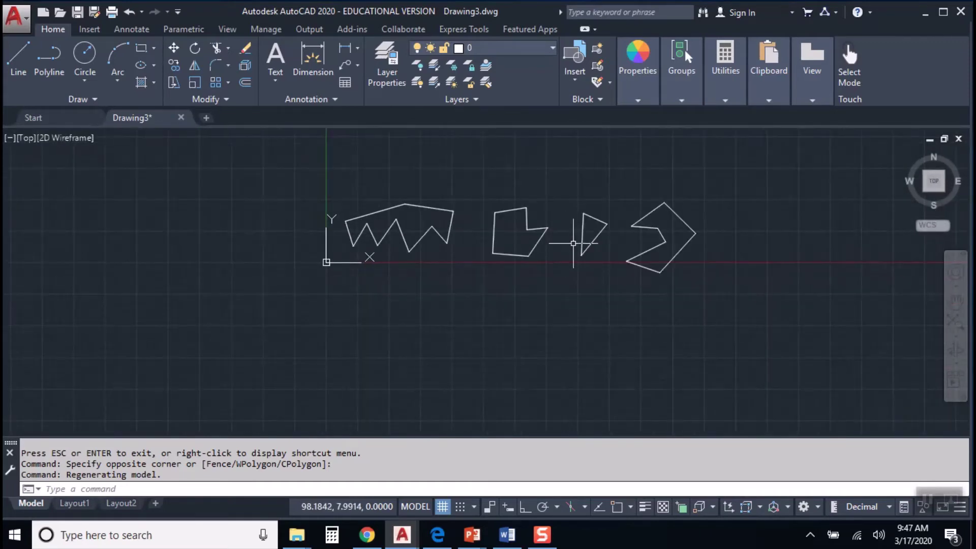
Inspect the lowest vertex of the triangle up close, and return to the overview of the whole row.
{"action": "scroll", "coordinate": [580, 256], "scroll_direction": "up", "scroll_amount": 6}
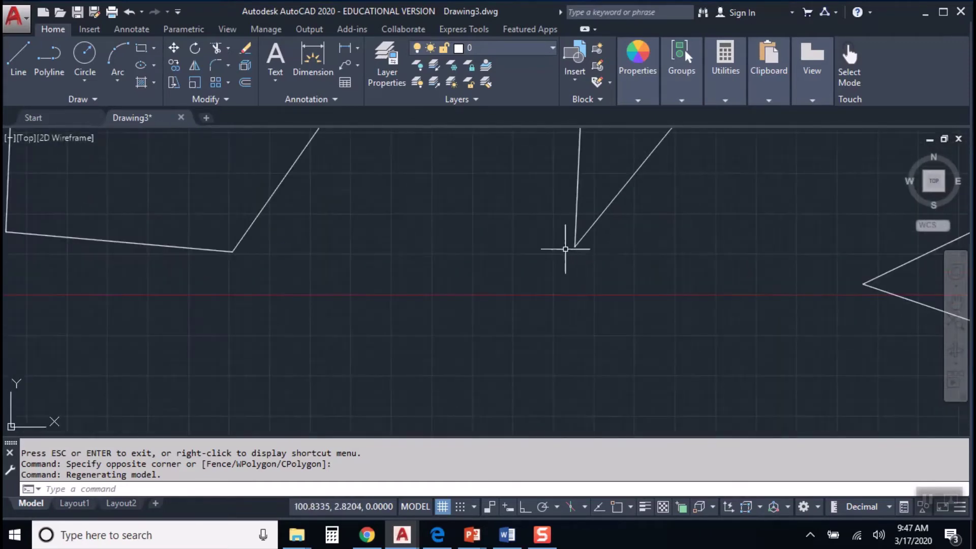
{"action": "middle_click_drag", "start_coordinate": [586, 247], "coordinate": [600, 173]}
{"action": "scroll", "coordinate": [600, 173], "scroll_direction": "up", "scroll_amount": 5}
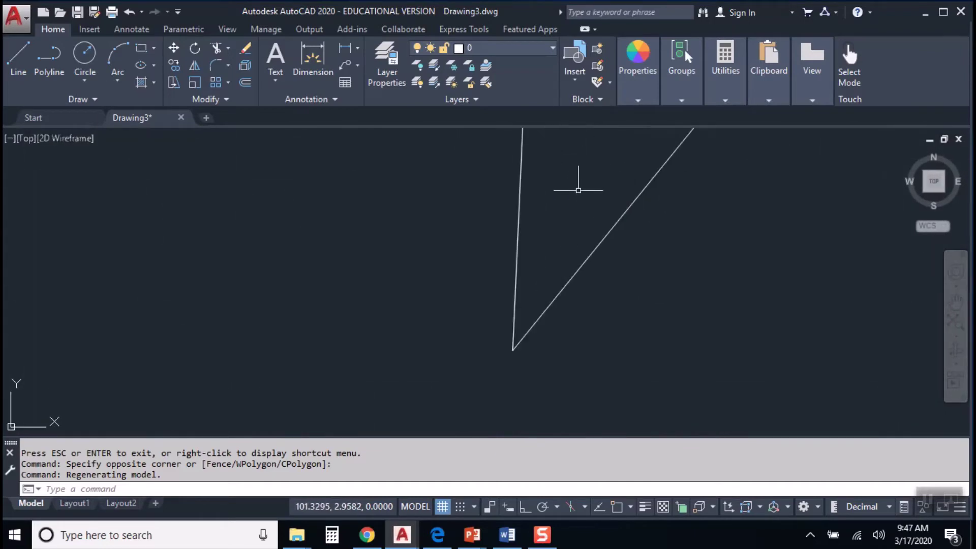
{"action": "scroll", "coordinate": [529, 305], "scroll_direction": "up", "scroll_amount": 5}
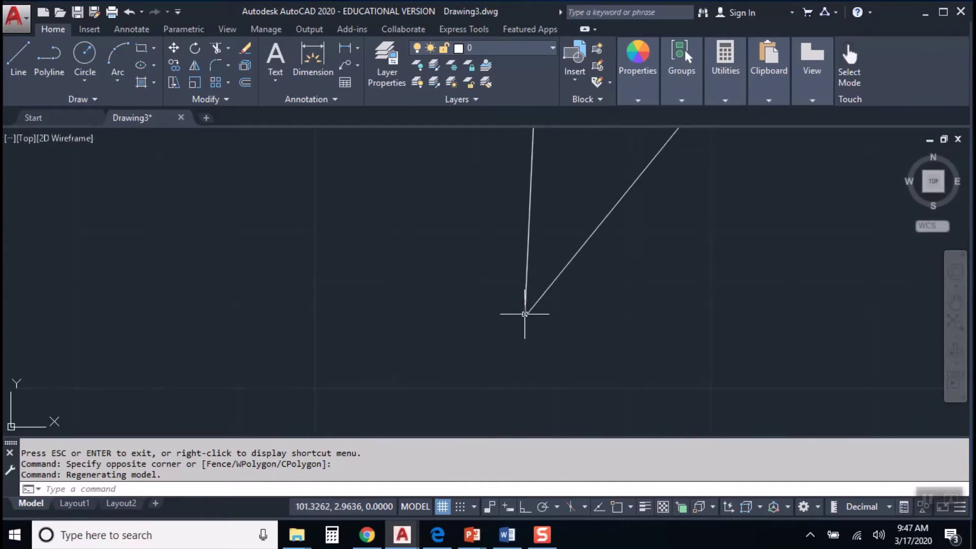
{"action": "scroll", "coordinate": [524, 319], "scroll_direction": "down", "scroll_amount": 5}
{"action": "scroll", "coordinate": [525, 320], "scroll_direction": "down", "scroll_amount": 4}
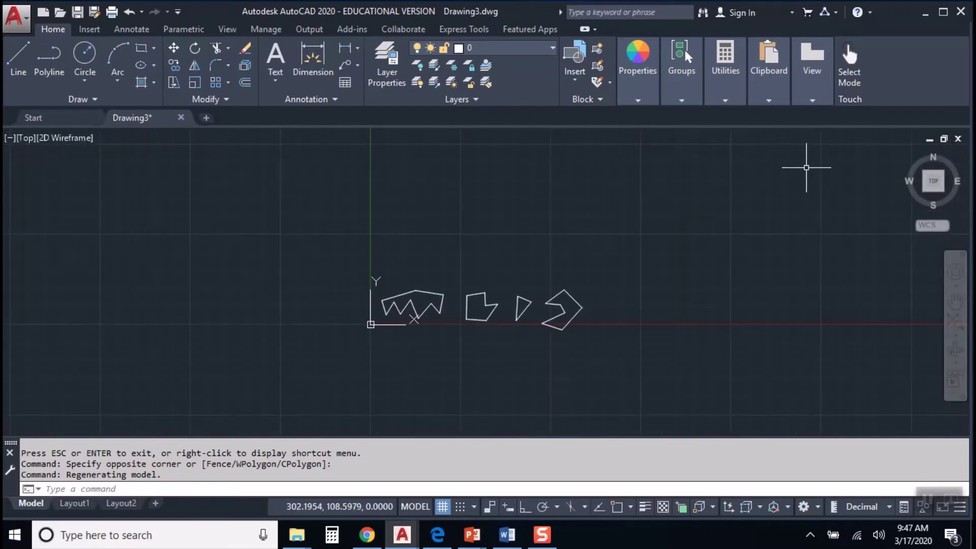
Zoom into an empty area away from the shapes and bring the whole drawing back with Zoom Extents.
{"action": "scroll", "coordinate": [806, 167], "scroll_direction": "up", "scroll_amount": 5}
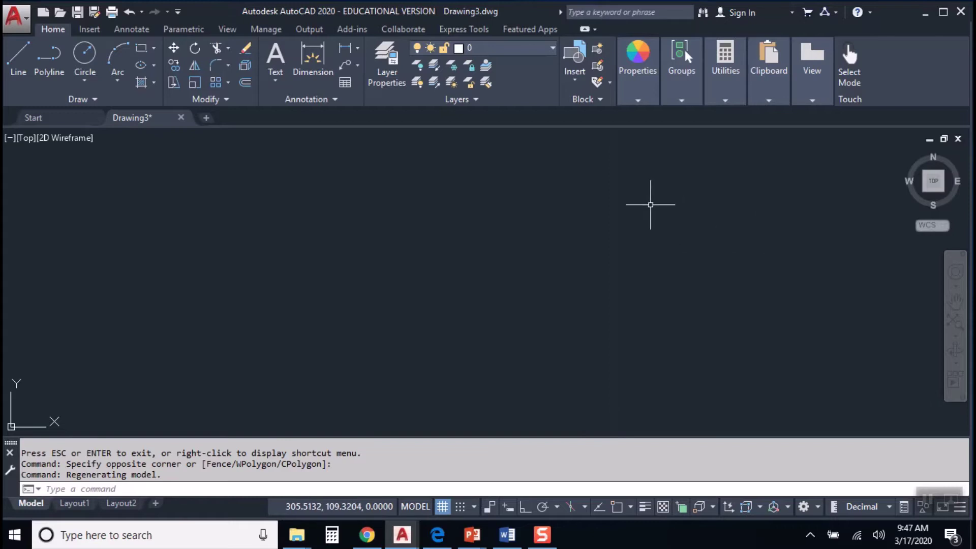
{"action": "left_click", "coordinate": [726, 258]}
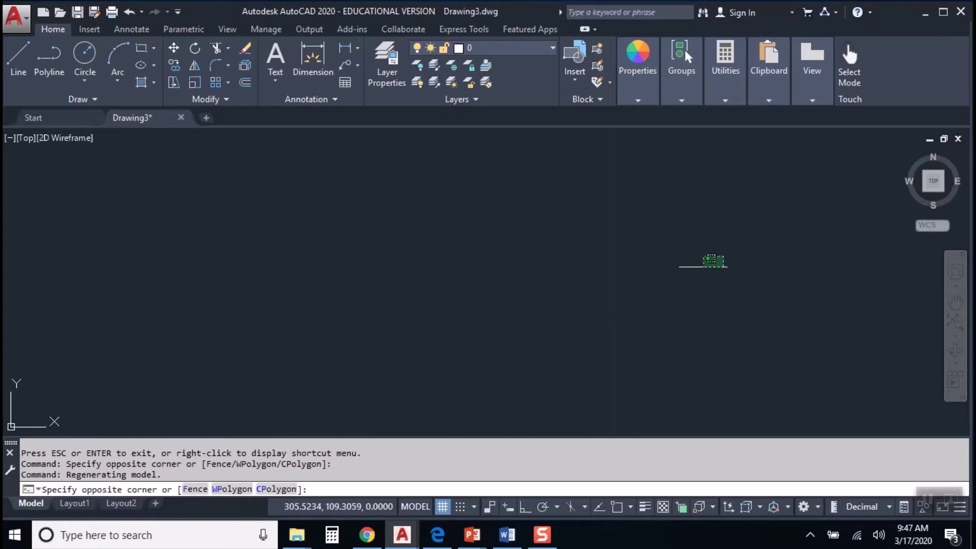
{"action": "left_click", "coordinate": [960, 327]}
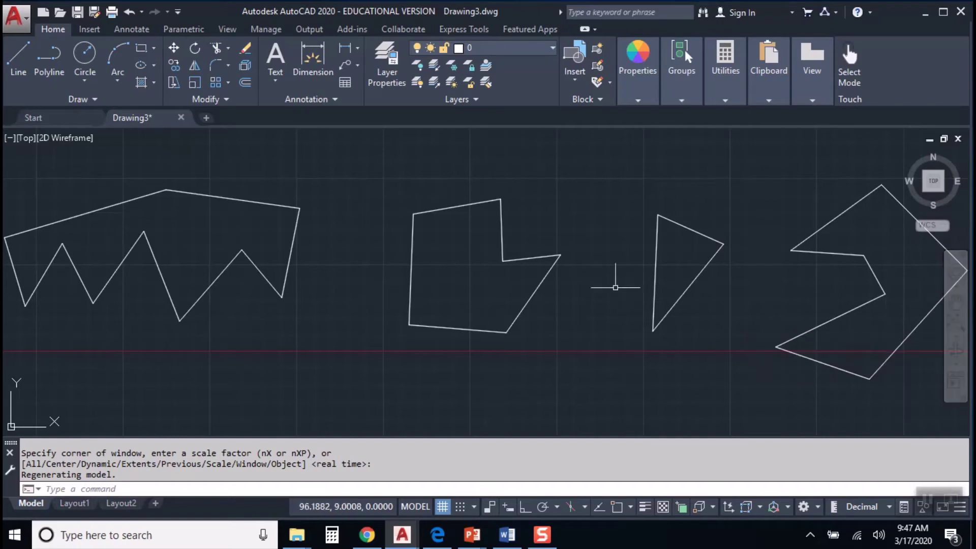
Zoom far out until the shapes are tiny near the origin, and fit the drawing to its extents again.
{"action": "scroll", "coordinate": [331, 192], "scroll_direction": "down", "scroll_amount": 10}
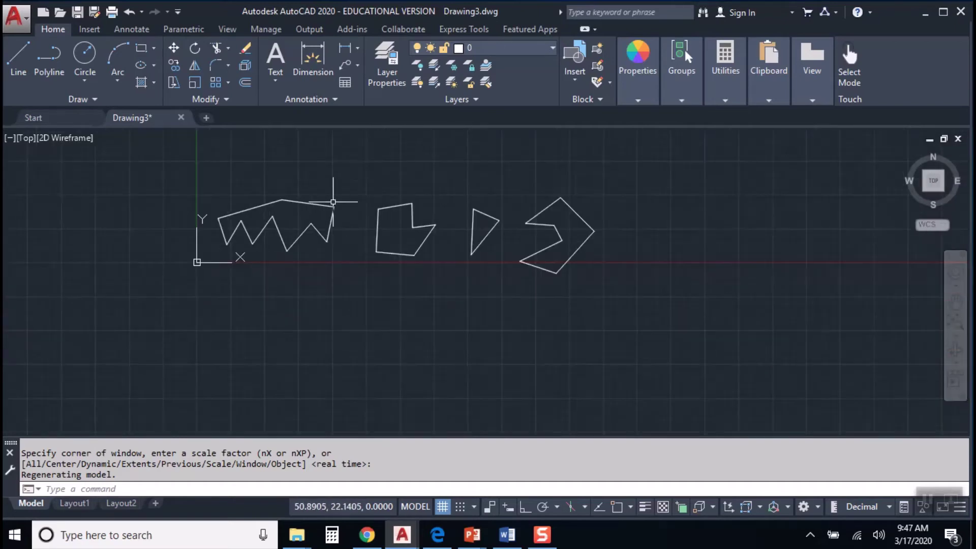
{"action": "middle_click_drag", "start_coordinate": [396, 211], "coordinate": [204, 405]}
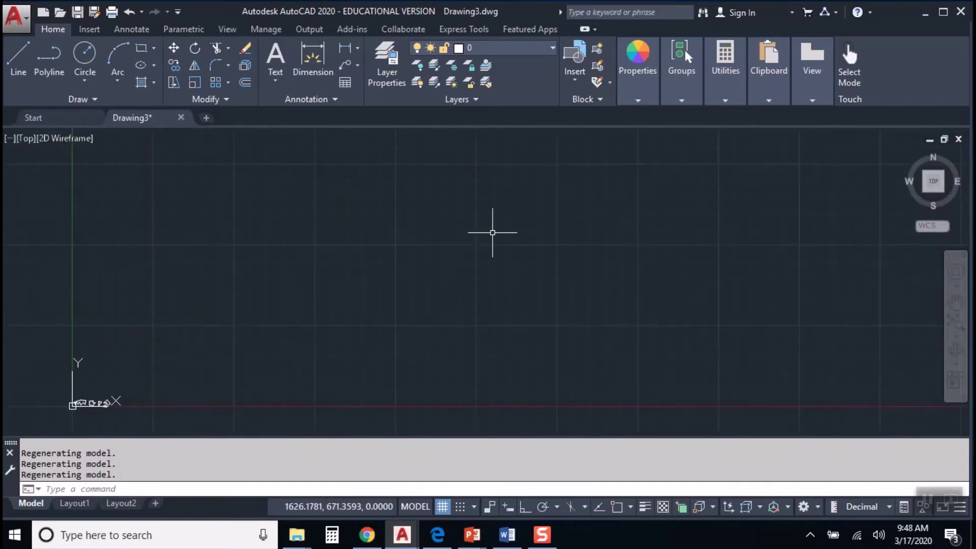
{"action": "middle_click", "coordinate": [479, 236]}
{"action": "middle_click", "coordinate": [479, 236]}
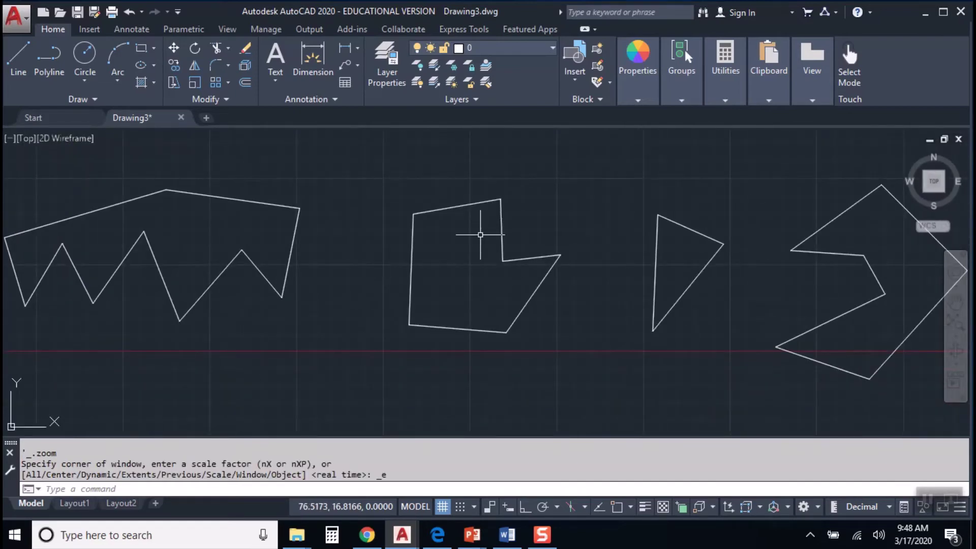
Examine the zigzag shape and the neighbouring polygons at close and wide views, ending with the row filling the view.
{"action": "mouse_move", "coordinate": [257, 190]}
{"action": "middle_mouse_down"}
{"action": "mouse_move", "coordinate": [474, 236]}
{"action": "mouse_move", "coordinate": [462, 236]}
{"action": "middle_mouse_up"}
{"action": "scroll", "coordinate": [341, 246], "scroll_direction": "up", "scroll_amount": 3}
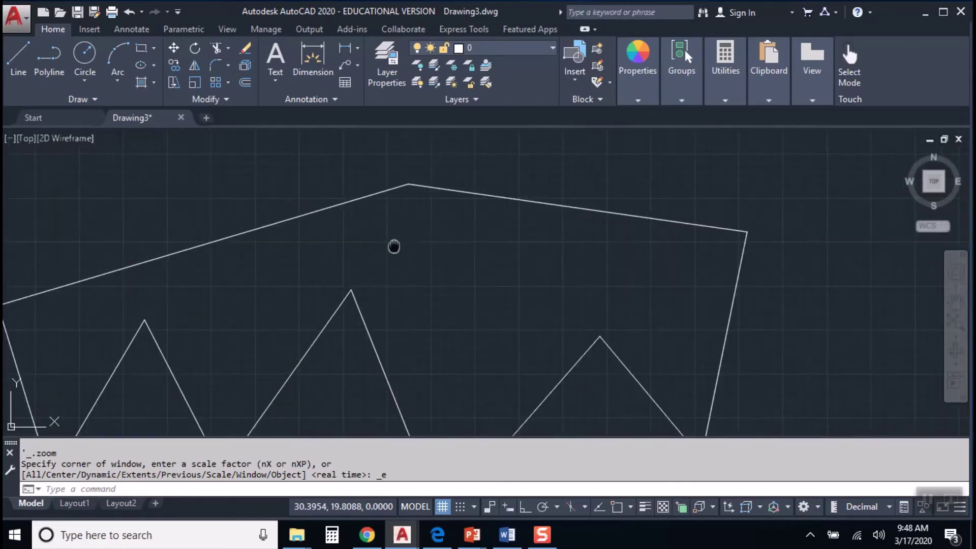
{"action": "scroll", "coordinate": [395, 244], "scroll_direction": "down", "scroll_amount": 5}
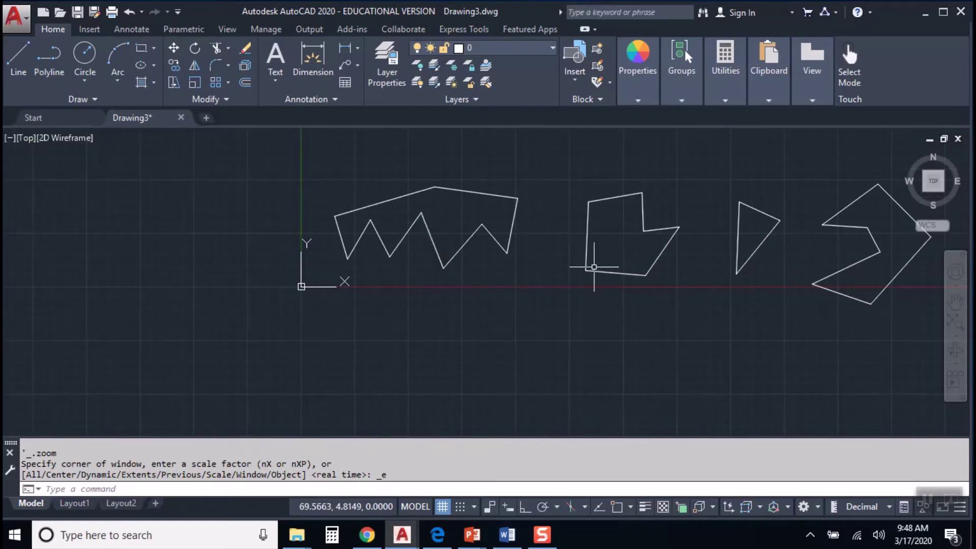
{"action": "scroll", "coordinate": [587, 267], "scroll_direction": "up", "scroll_amount": 6}
{"action": "scroll", "coordinate": [569, 269], "scroll_direction": "down", "scroll_amount": 6}
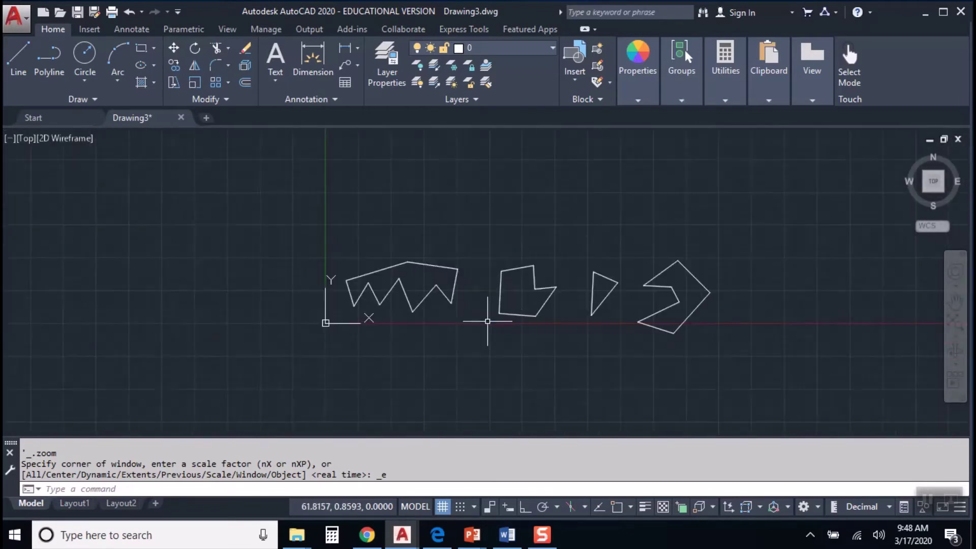
{"action": "mouse_move", "coordinate": [537, 285]}
{"action": "middle_mouse_down"}
{"action": "mouse_move", "coordinate": [407, 222]}
{"action": "mouse_move", "coordinate": [556, 258]}
{"action": "middle_mouse_up"}
{"action": "scroll", "coordinate": [555, 254], "scroll_direction": "up", "scroll_amount": 3}
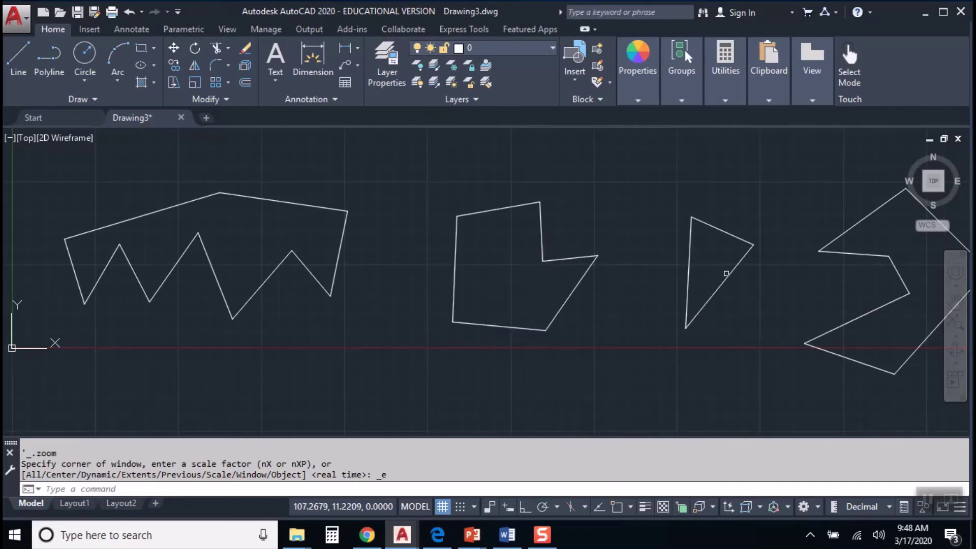
Draw a closed six-sided M-shaped outline with the Line command above the zigzag shape, spanning about X 22 to 69.
{"action": "scroll", "coordinate": [725, 272], "scroll_direction": "up", "scroll_amount": 2}
{"action": "middle_click_drag", "start_coordinate": [725, 273], "coordinate": [475, 239]}
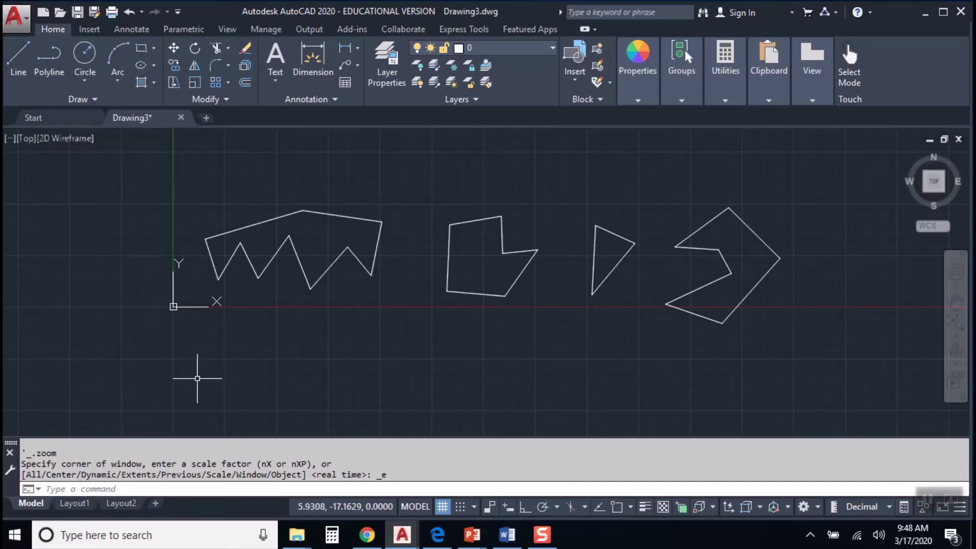
{"action": "type", "text": "ne"}
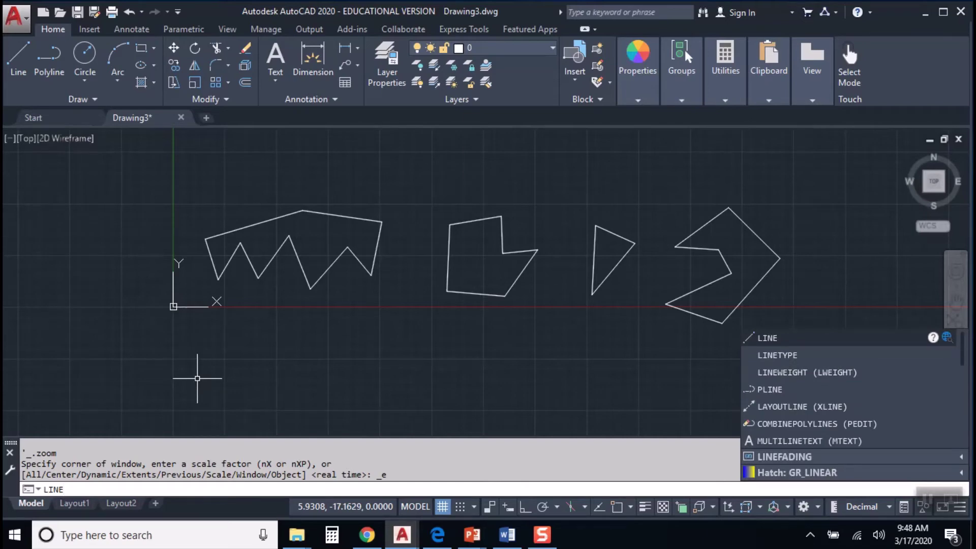
{"action": "key", "text": "Return"}
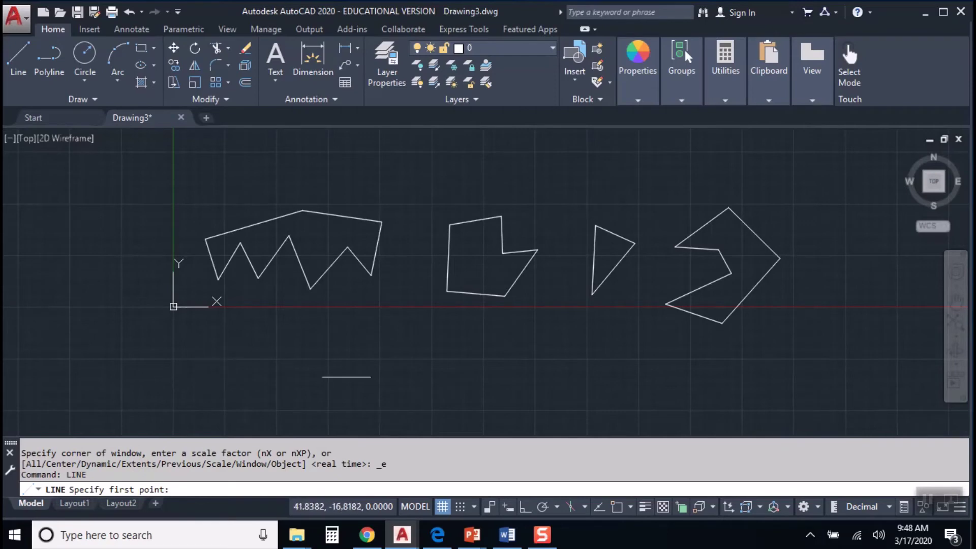
{"action": "middle_click_drag", "start_coordinate": [359, 289], "coordinate": [305, 389]}
{"action": "left_click", "coordinate": [211, 257]}
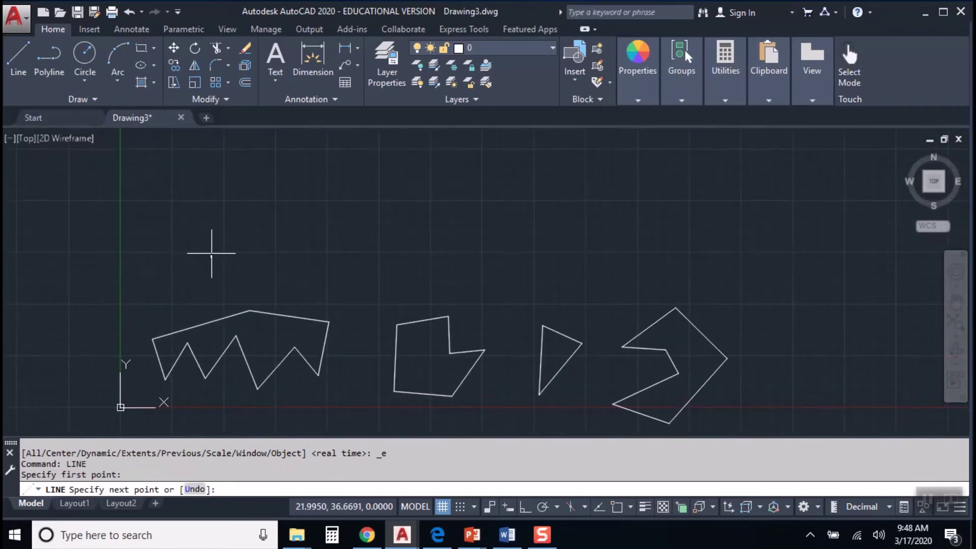
{"action": "left_click", "coordinate": [268, 181]}
{"action": "left_click", "coordinate": [300, 247]}
{"action": "left_click", "coordinate": [364, 178]}
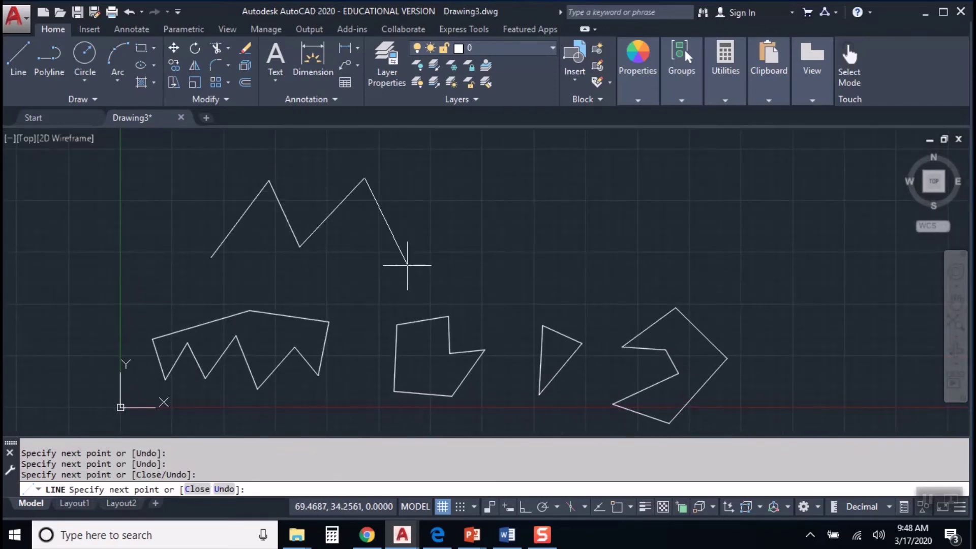
{"action": "left_click", "coordinate": [407, 265]}
{"action": "left_click", "coordinate": [325, 289]}
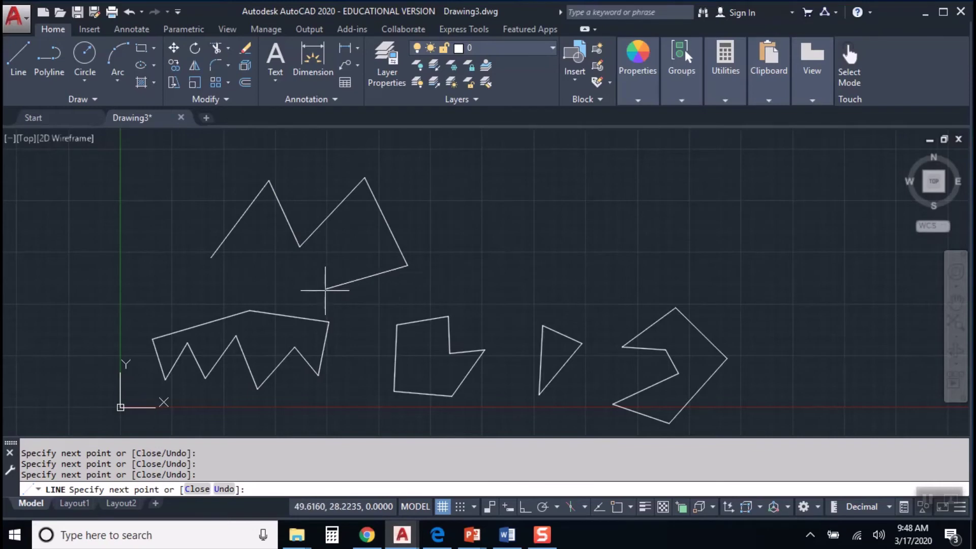
{"action": "left_click", "coordinate": [197, 488]}
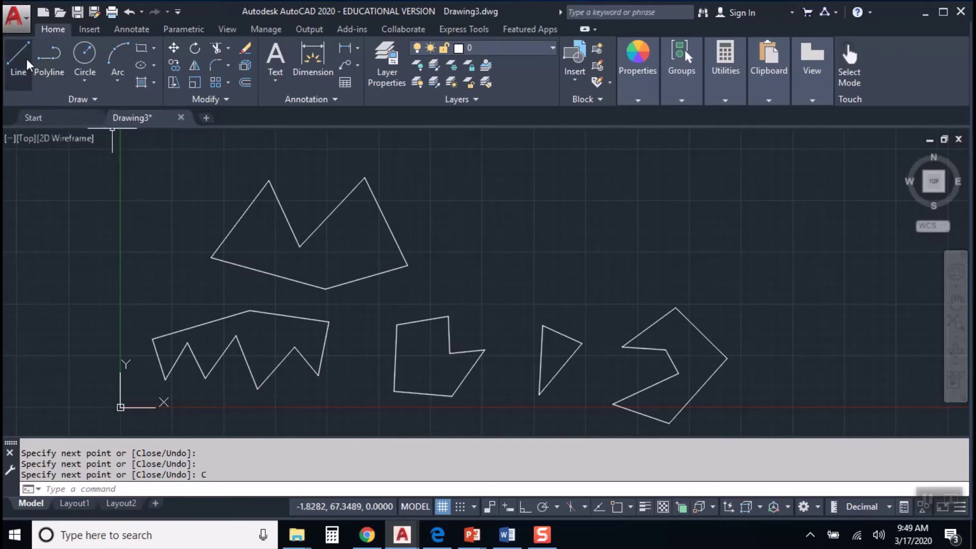
Draw a narrower five-sided M-shaped outline beside the first one, placing its last corner near (107, 35) and closing it.
{"action": "middle_click_drag", "start_coordinate": [409, 262], "coordinate": [363, 254]}
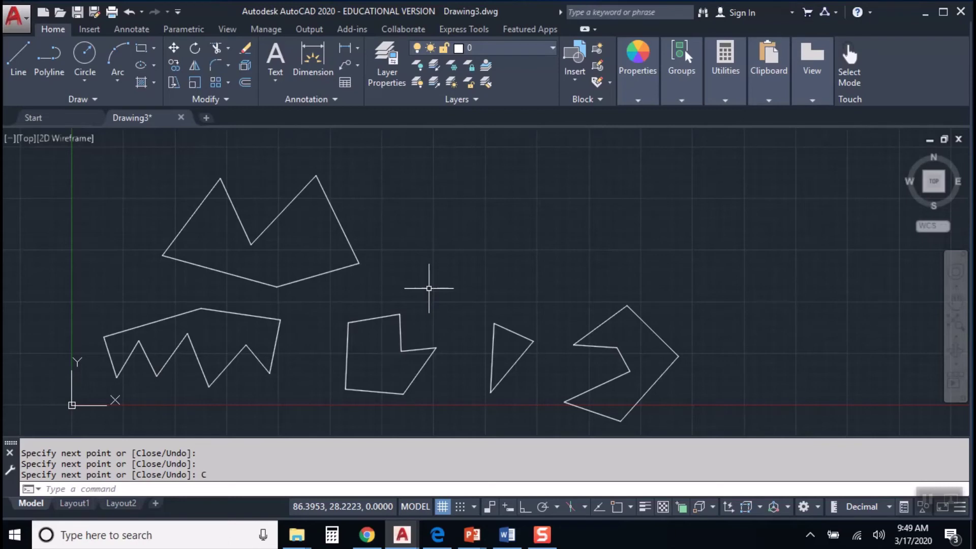
{"action": "middle_click_drag", "start_coordinate": [414, 270], "coordinate": [390, 268]}
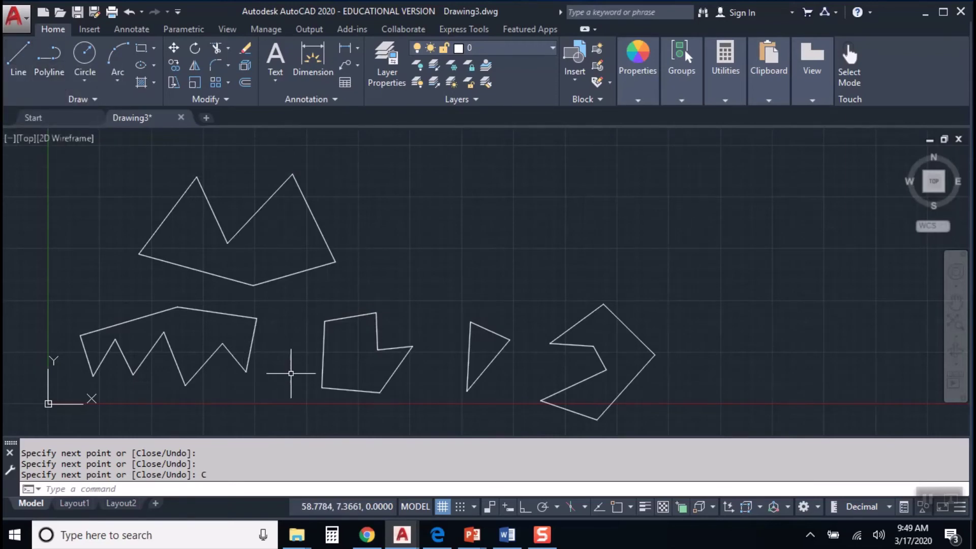
{"action": "type", "text": "1"}
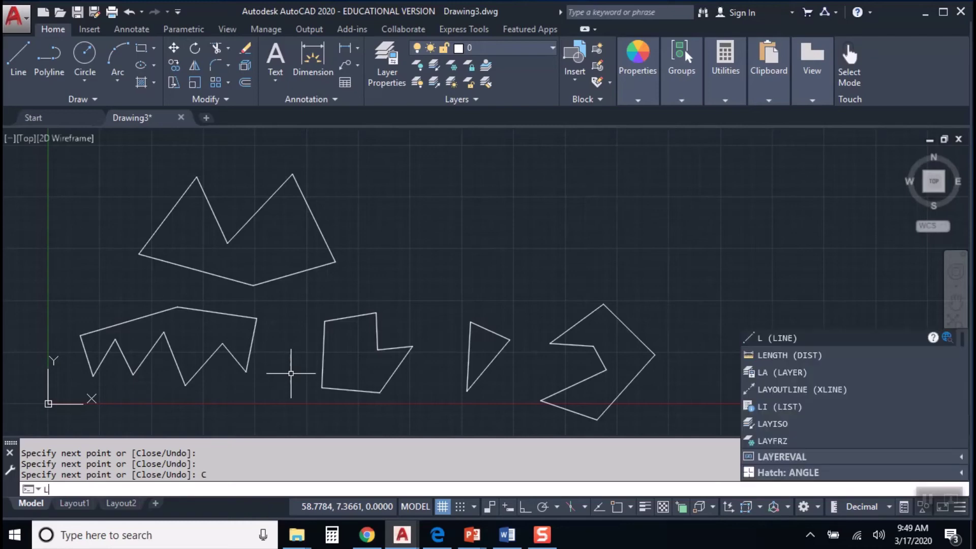
{"action": "key", "text": "Return"}
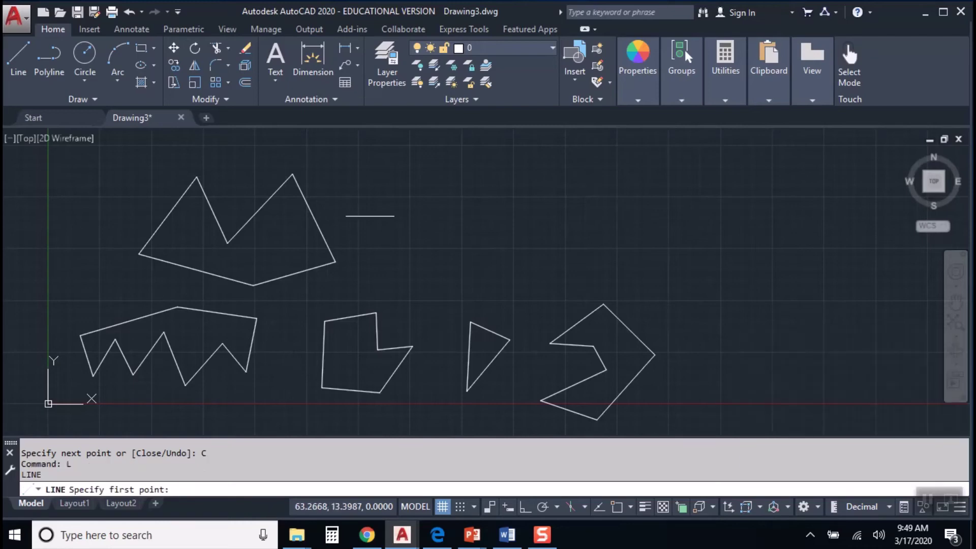
{"action": "left_click", "coordinate": [379, 271]}
{"action": "left_click", "coordinate": [414, 188]}
{"action": "left_click", "coordinate": [431, 249]}
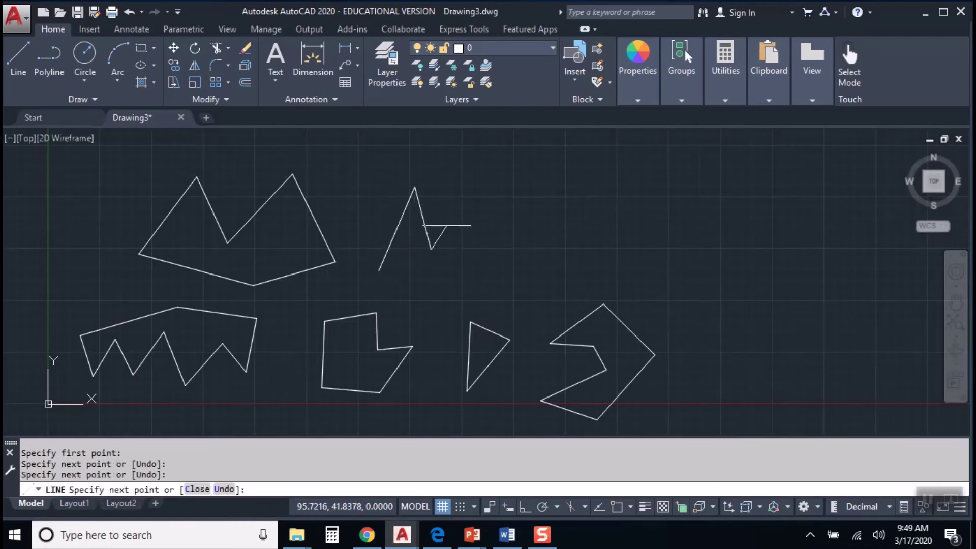
{"action": "left_click", "coordinate": [476, 190]}
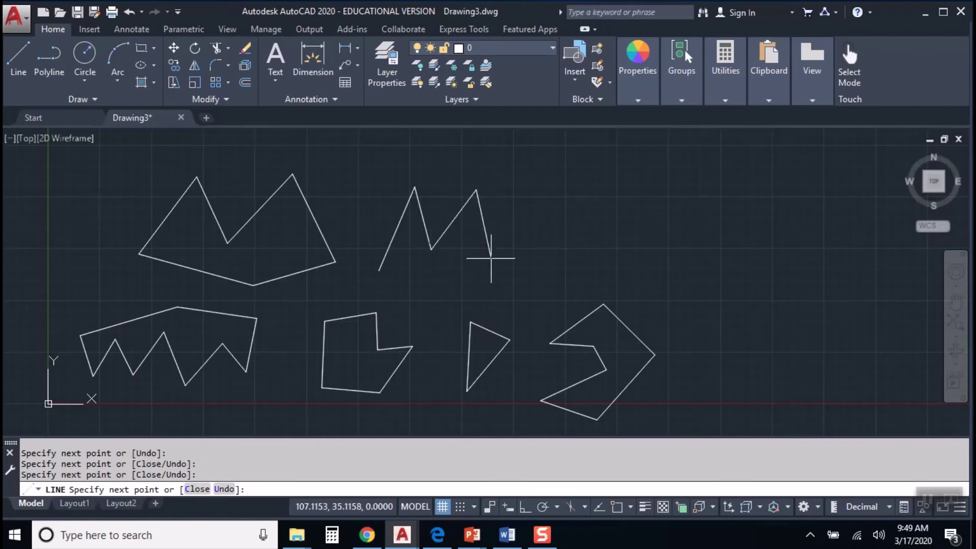
{"action": "left_click", "coordinate": [491, 258]}
{"action": "type", "text": "c"}
{"action": "key", "text": "Return"}
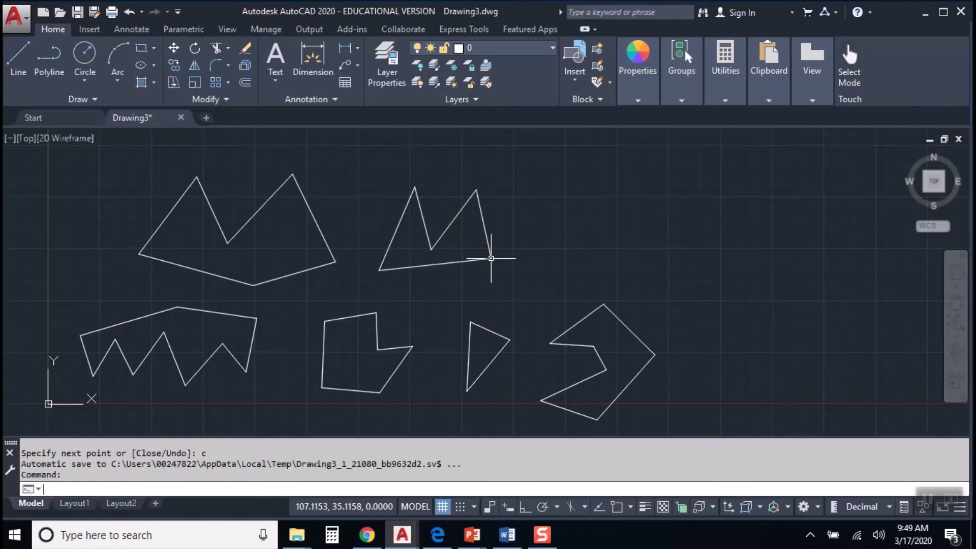
Draw a closed six-sided, roughly rectangular outline beside the narrower M shape, with a notch in its lower edge near (132, 39).
{"action": "middle_click_drag", "start_coordinate": [556, 240], "coordinate": [502, 272]}
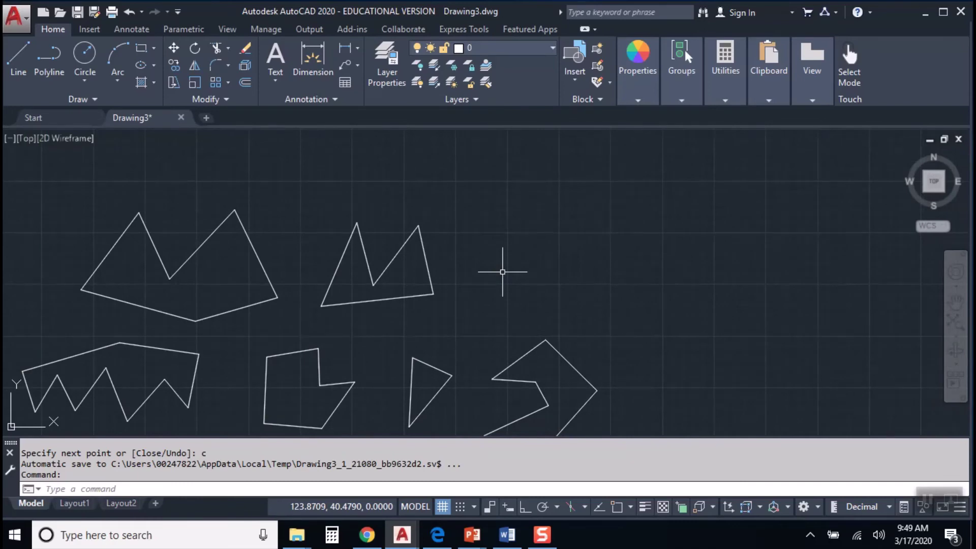
{"action": "type", "text": "l"}
{"action": "key", "text": "Return"}
{"action": "left_click", "coordinate": [490, 285]}
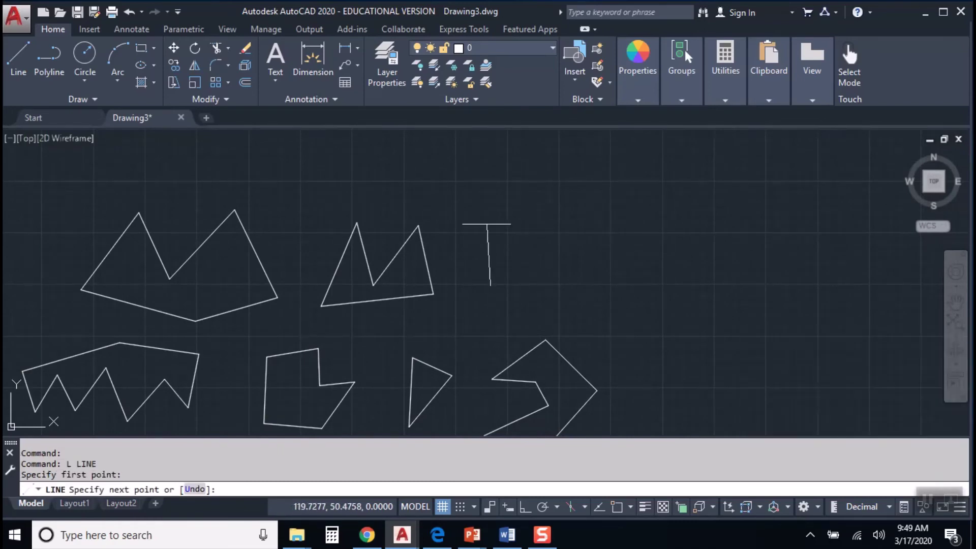
{"action": "left_click", "coordinate": [489, 217]}
{"action": "left_click", "coordinate": [598, 217]}
{"action": "left_click", "coordinate": [605, 302]}
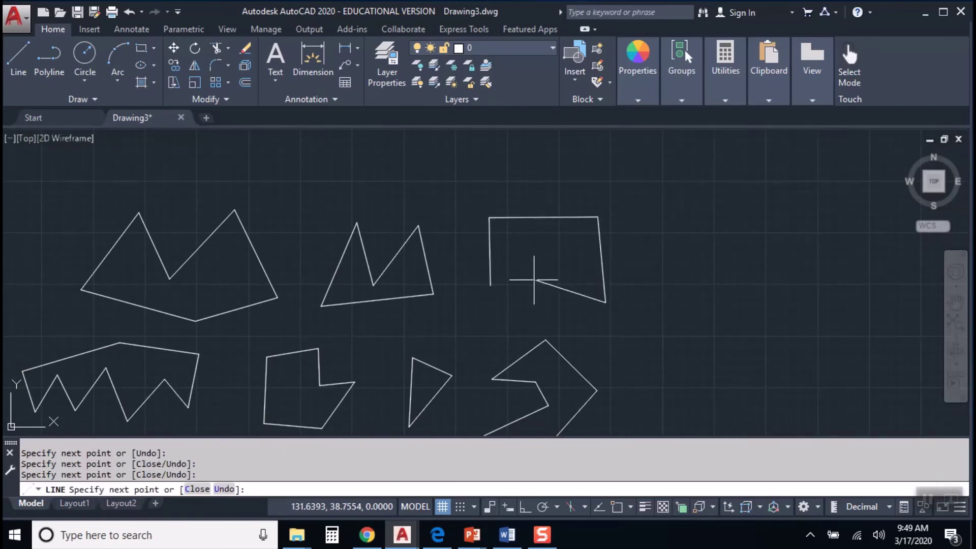
{"action": "left_click", "coordinate": [534, 280]}
{"action": "left_click", "coordinate": [519, 304]}
{"action": "type", "text": "c"}
{"action": "key", "text": "Return"}
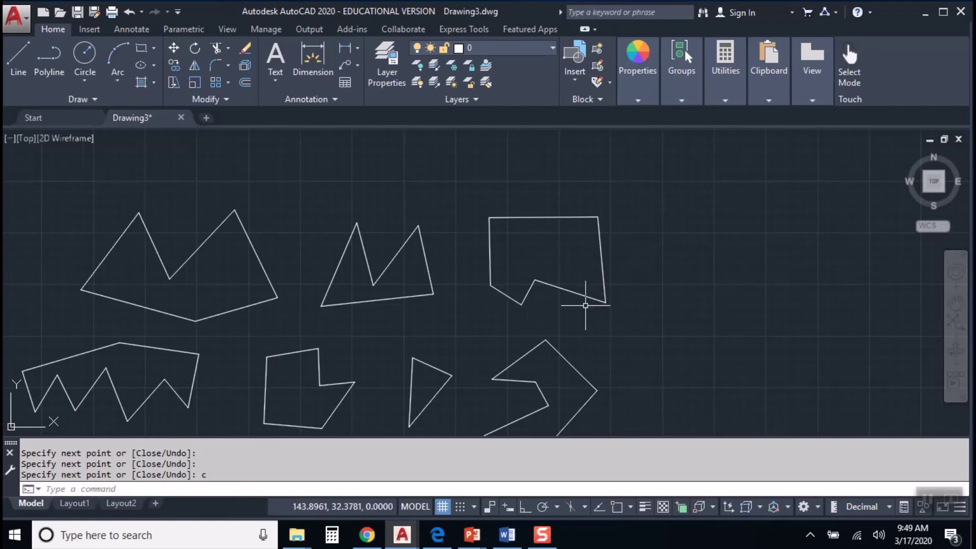
Erase all six lines of the notched, roughly rectangular outline beside the narrower M shape.
{"action": "left_click", "coordinate": [246, 49]}
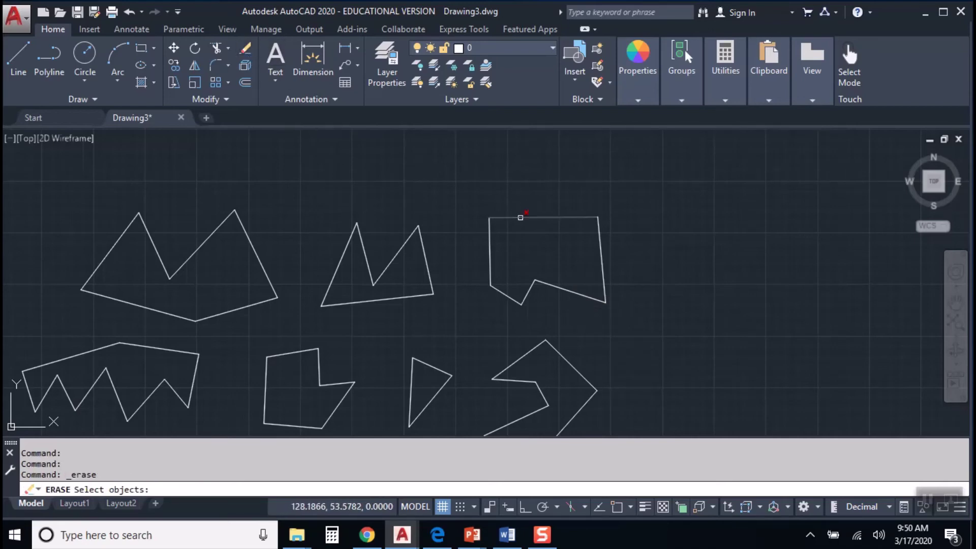
{"action": "left_click", "coordinate": [520, 218]}
{"action": "left_click", "coordinate": [508, 219]}
{"action": "left_click", "coordinate": [473, 270]}
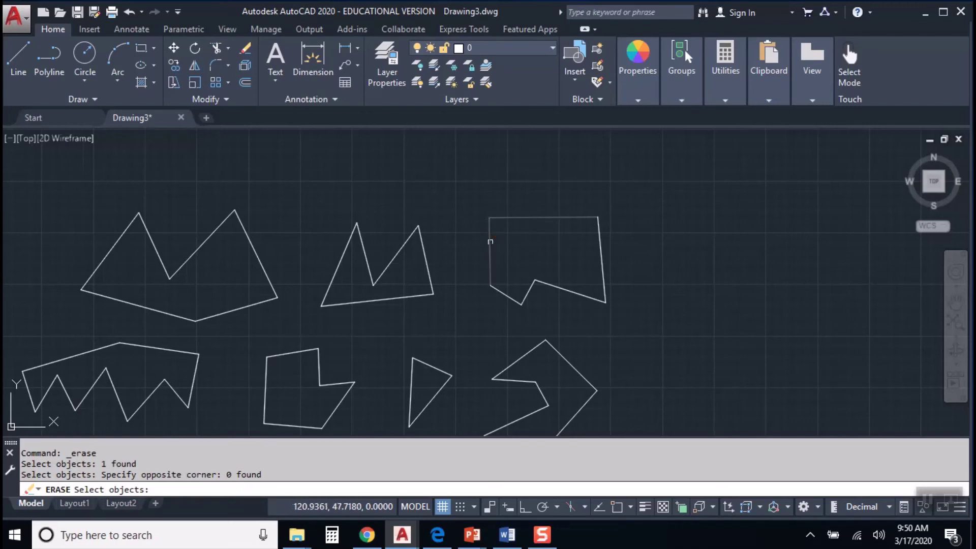
{"action": "left_click", "coordinate": [489, 241]}
{"action": "left_click", "coordinate": [504, 294]}
{"action": "left_click", "coordinate": [528, 290]}
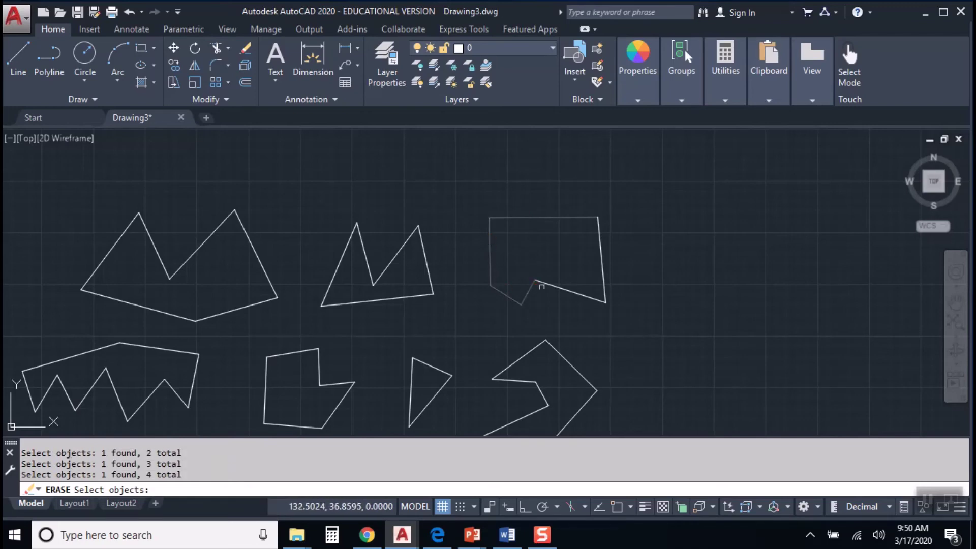
{"action": "left_click", "coordinate": [542, 285]}
{"action": "left_click", "coordinate": [595, 254]}
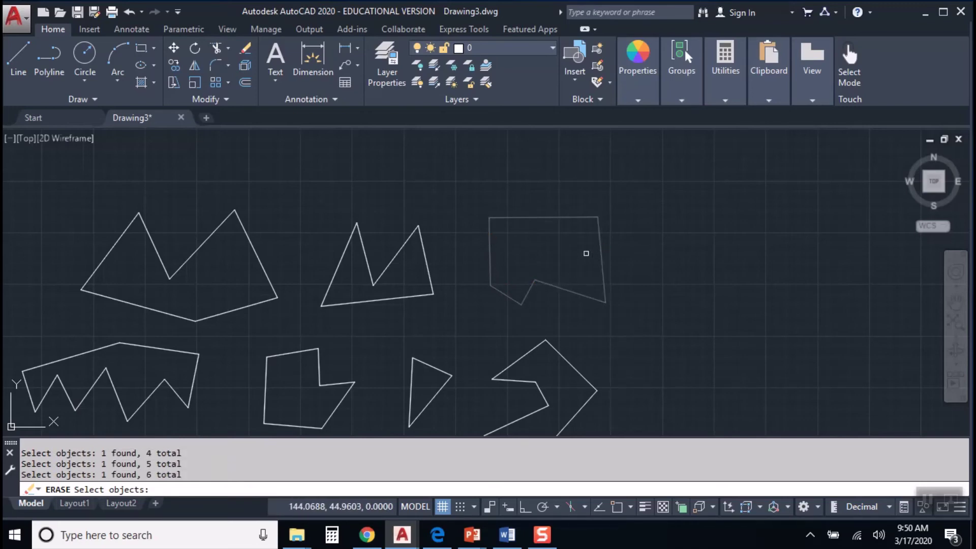
{"action": "key", "text": "Return"}
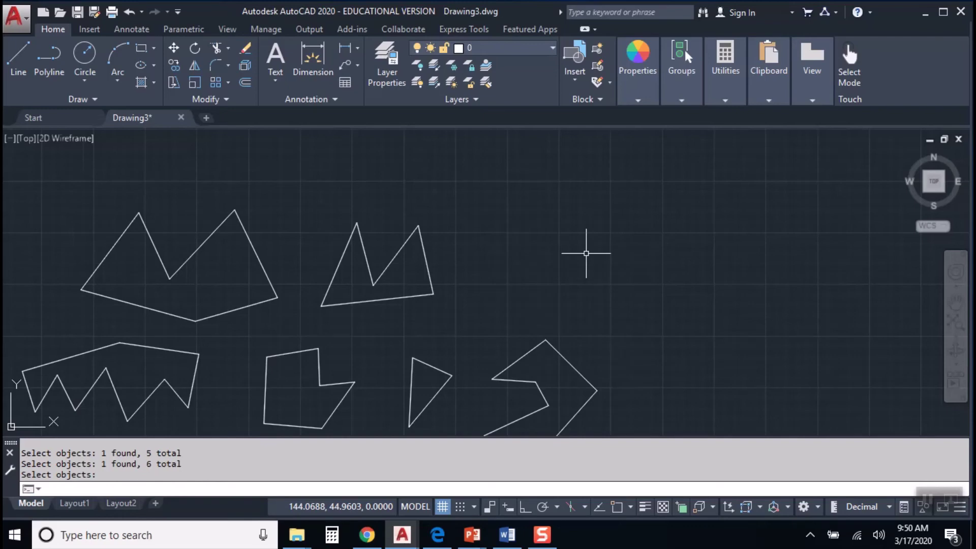
Erase all five lines of the narrower M-shaped outline, leaving the wider one in place.
{"action": "type", "text": "erase"}
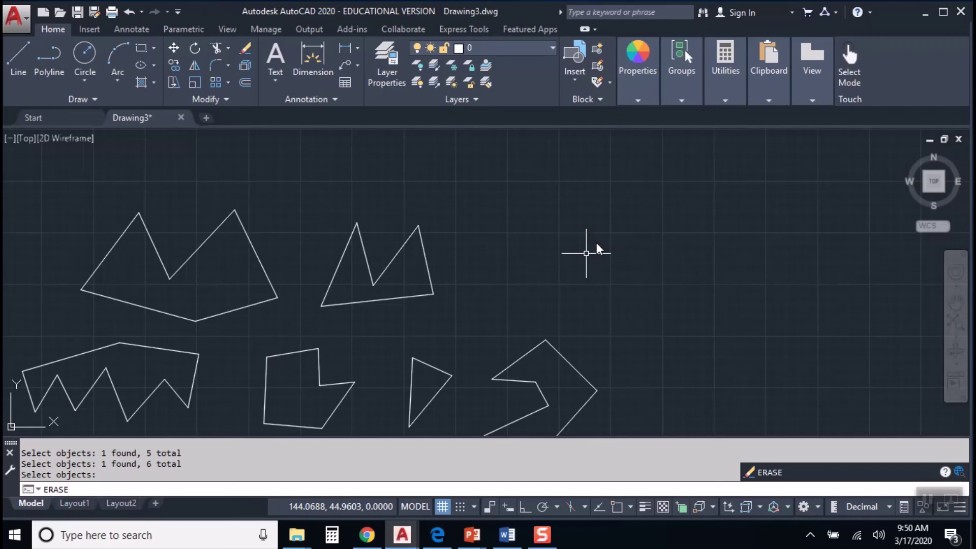
{"action": "key", "text": "Return"}
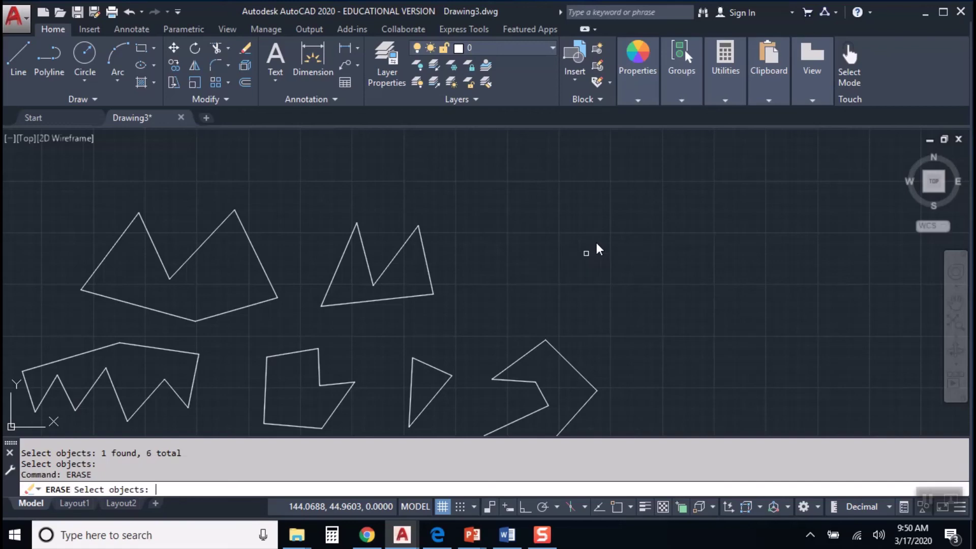
{"action": "left_click", "coordinate": [427, 256]}
{"action": "left_click", "coordinate": [401, 243]}
{"action": "left_click", "coordinate": [385, 257]}
{"action": "left_click", "coordinate": [365, 254]}
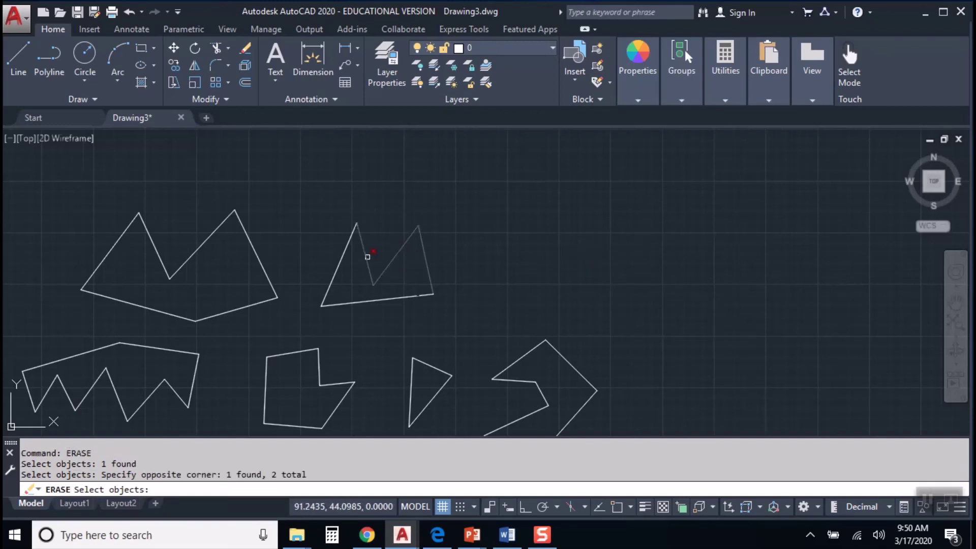
{"action": "left_click", "coordinate": [345, 244]}
{"action": "left_click", "coordinate": [338, 257]}
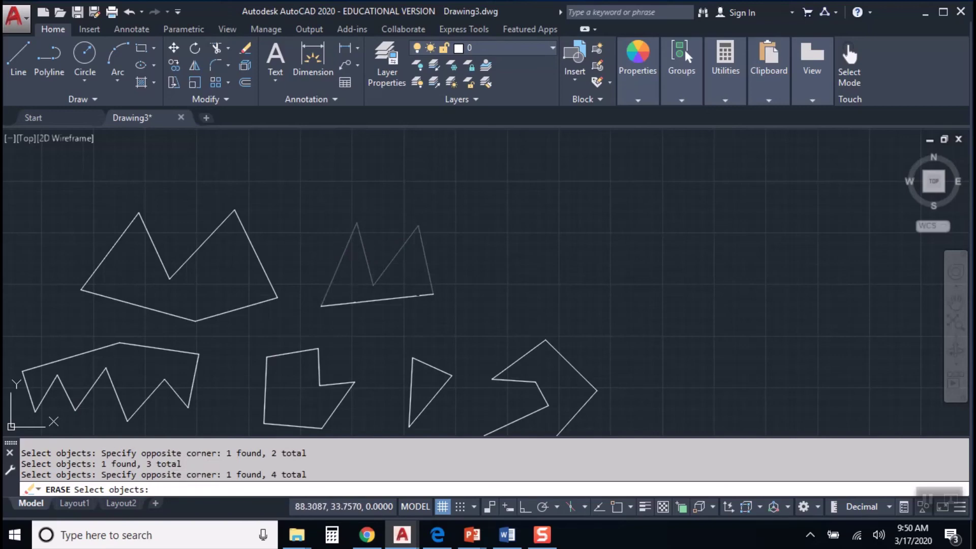
{"action": "left_click", "coordinate": [354, 303]}
{"action": "key", "text": "Return"}
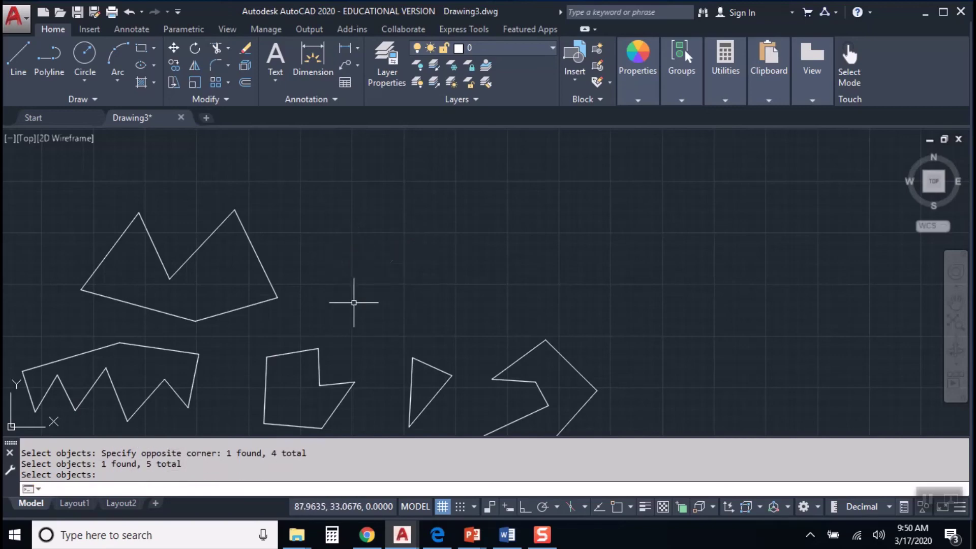
Erase all seven lines of the arrow-like shape at the far end of the row, beyond the triangle.
{"action": "mouse_move", "coordinate": [299, 342]}
{"action": "middle_mouse_down"}
{"action": "mouse_move", "coordinate": [403, 322]}
{"action": "mouse_move", "coordinate": [432, 305]}
{"action": "middle_mouse_up"}
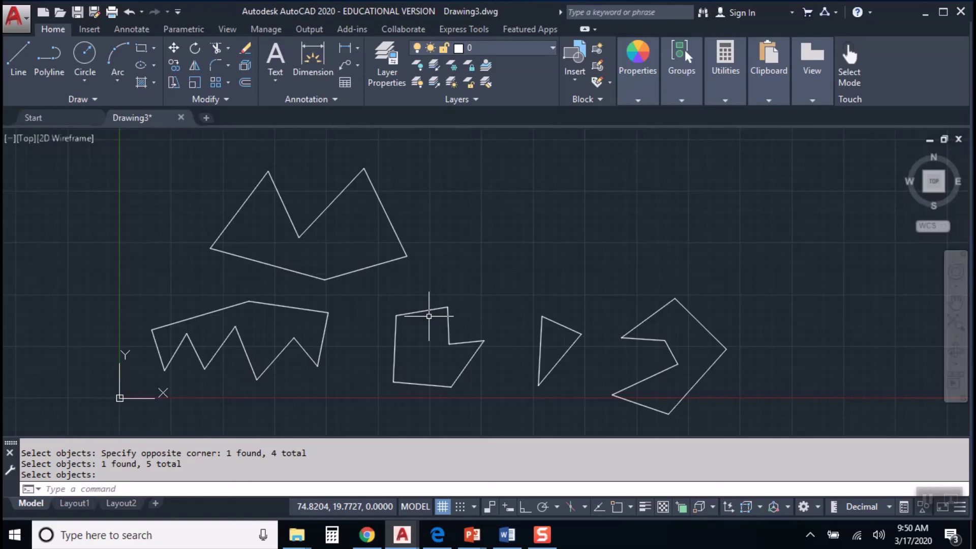
{"action": "type", "text": "E"}
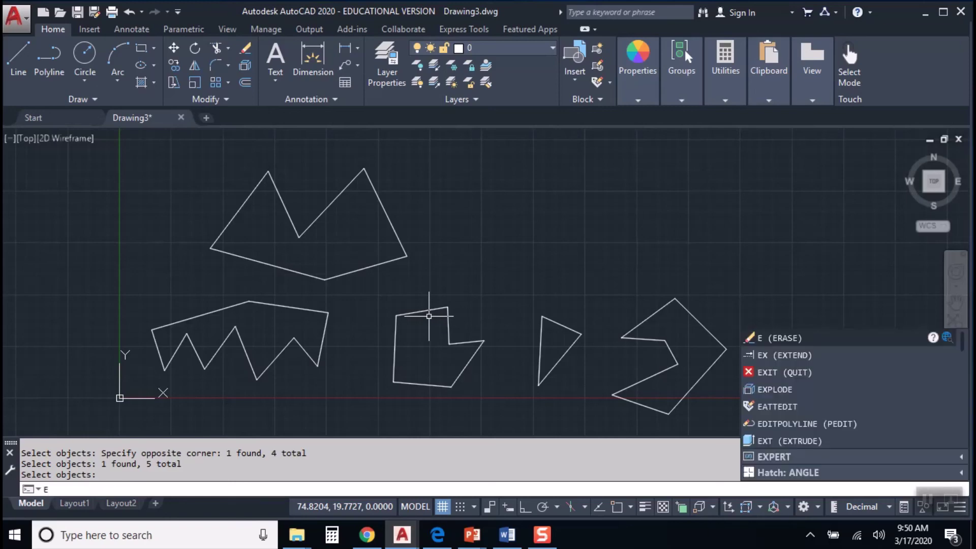
{"action": "key", "text": "Return"}
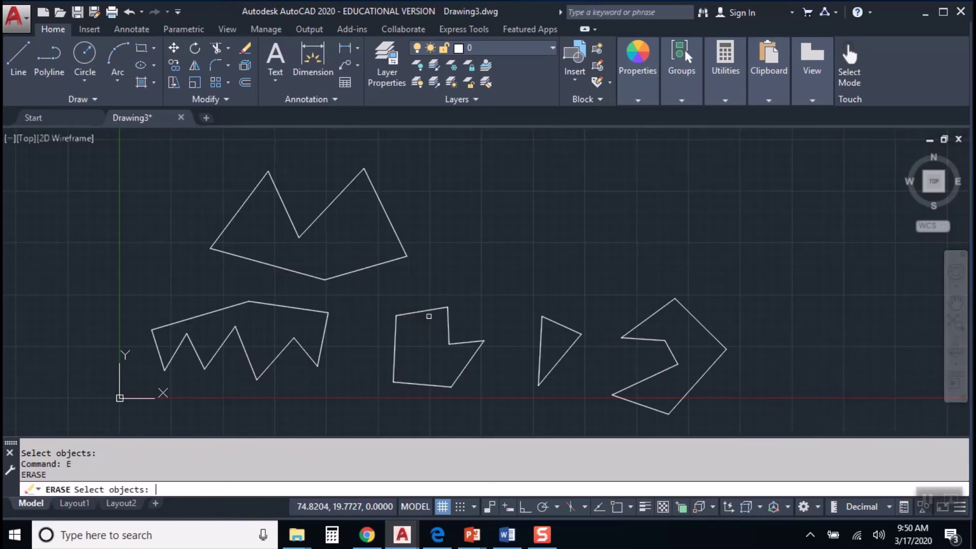
{"action": "left_click", "coordinate": [663, 287]}
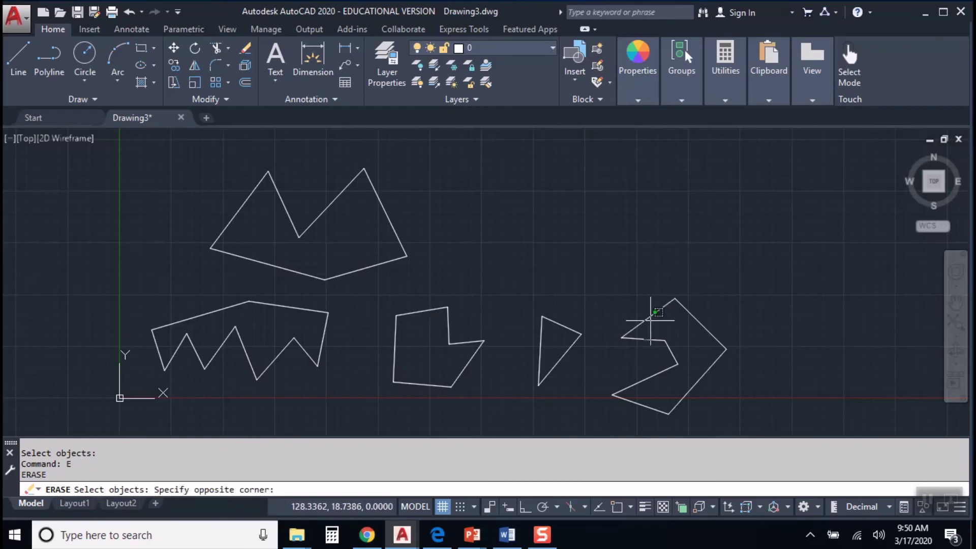
{"action": "left_click", "coordinate": [646, 312]}
{"action": "left_click", "coordinate": [694, 310]}
{"action": "left_click", "coordinate": [685, 320]}
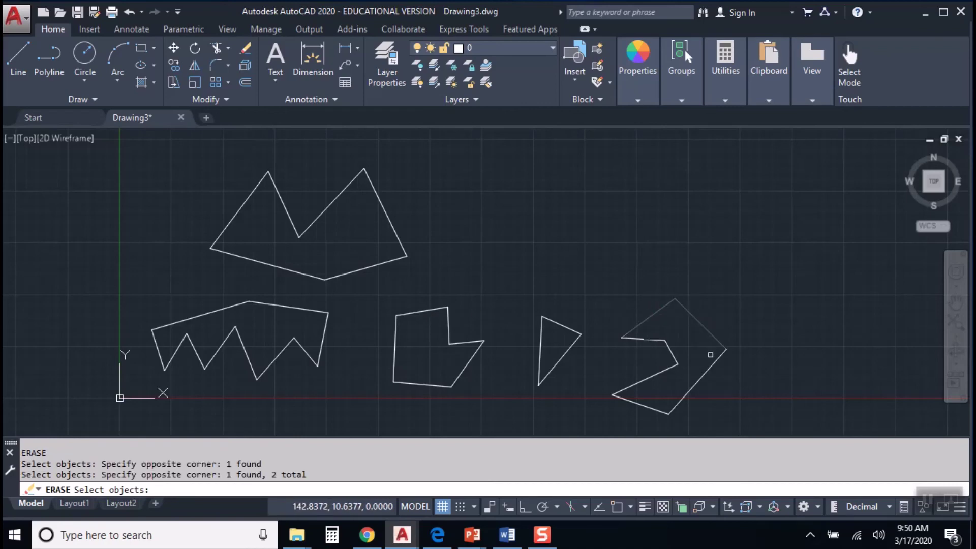
{"action": "left_click", "coordinate": [711, 366]}
{"action": "left_click", "coordinate": [642, 402]}
{"action": "left_click", "coordinate": [636, 383]}
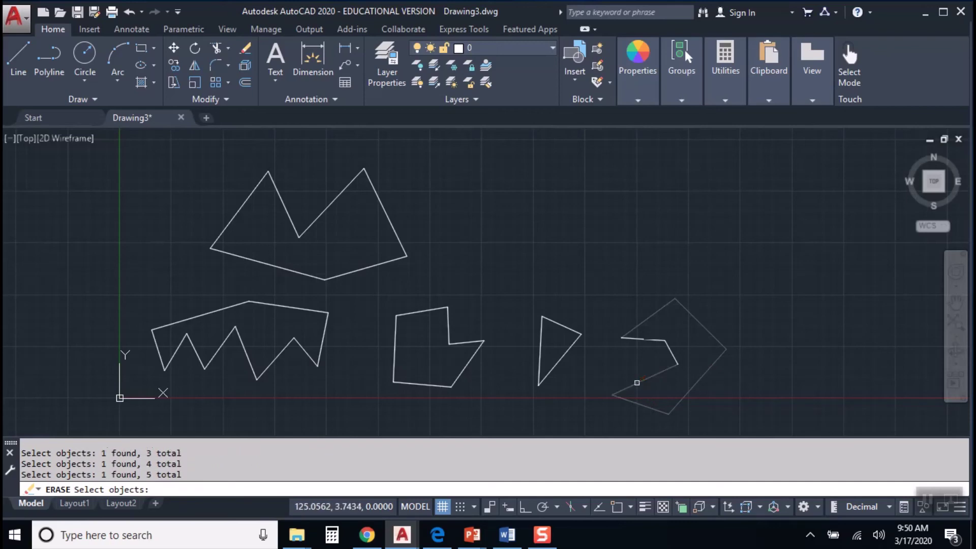
{"action": "left_click", "coordinate": [672, 355]}
{"action": "left_click", "coordinate": [646, 339]}
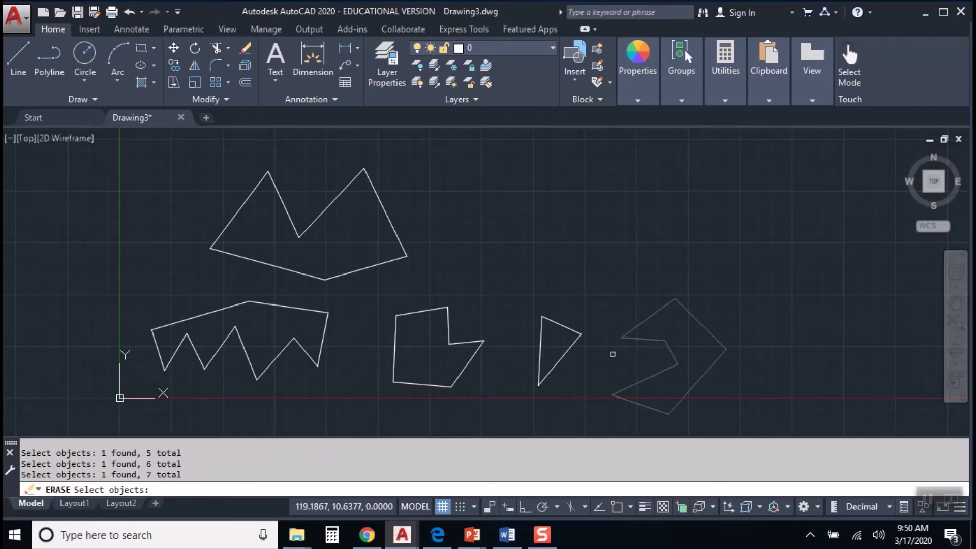
{"action": "key", "text": "Return"}
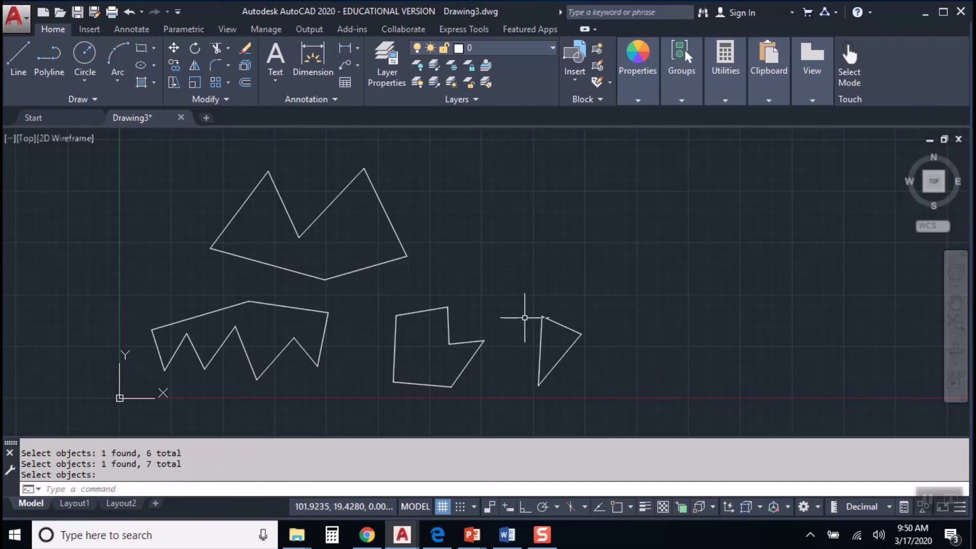
{"action": "mouse_move", "coordinate": [522, 315]}
{"action": "middle_mouse_down"}
{"action": "mouse_move", "coordinate": [682, 331]}
{"action": "mouse_move", "coordinate": [660, 311]}
{"action": "middle_mouse_up"}
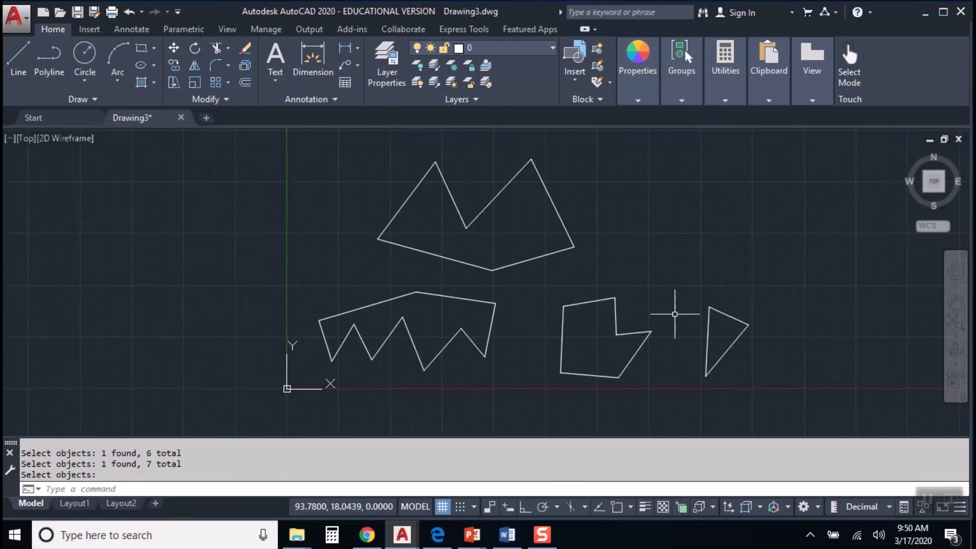